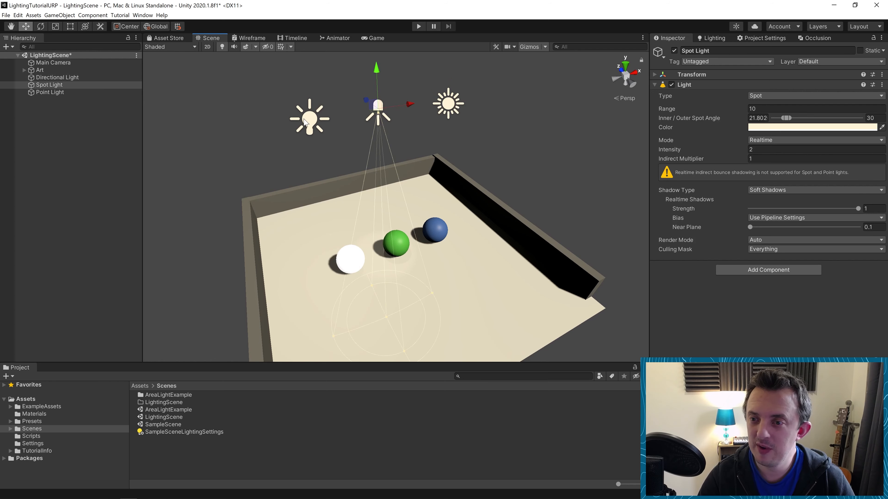
Inspect the Light settings of the Directional Light, Spot Light and Point Light in turn.
left_click(239, 116)
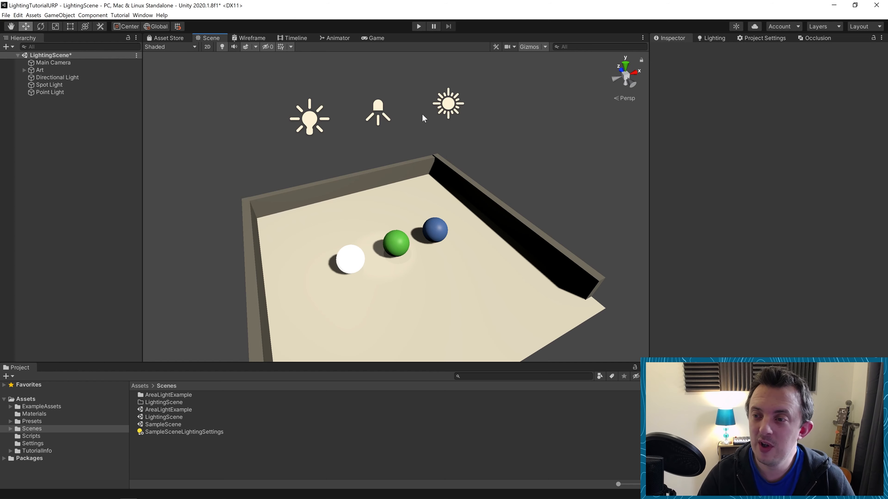
left_click(444, 107)
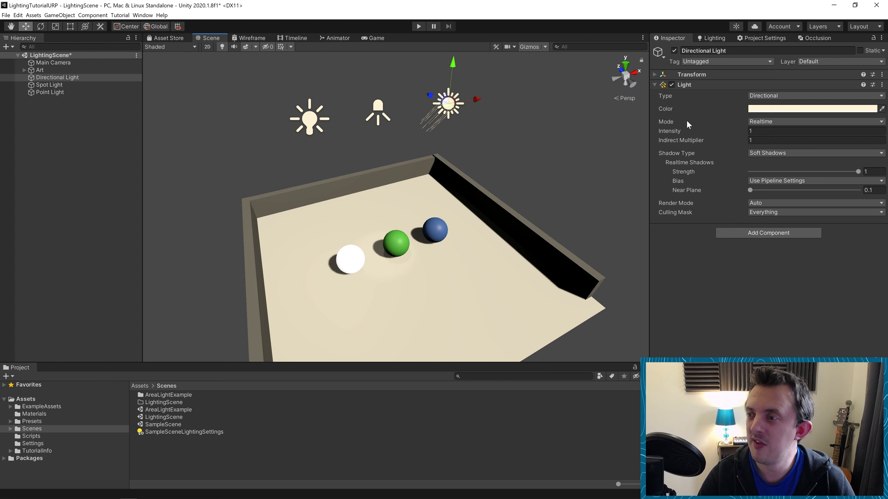
mouse_move(701, 121)
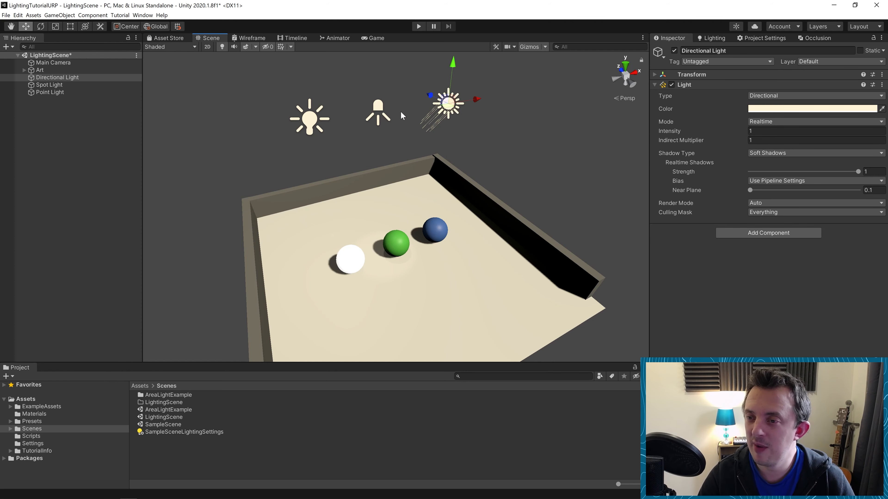
left_click(379, 110)
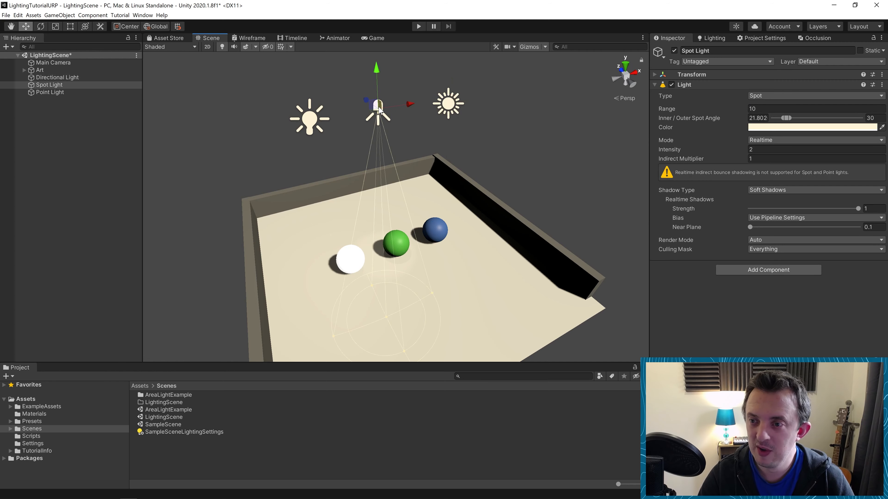
left_click(308, 118)
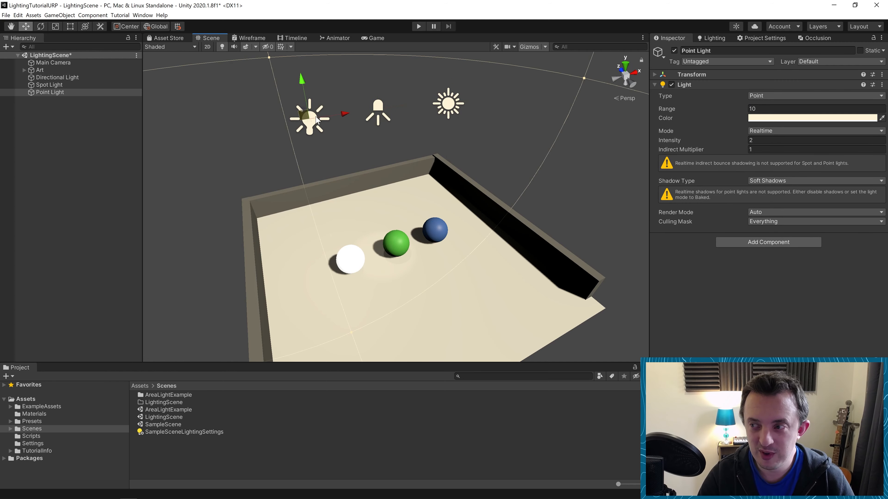
Review the Directional Light's available light modes and keep it on Realtime.
left_click(451, 114)
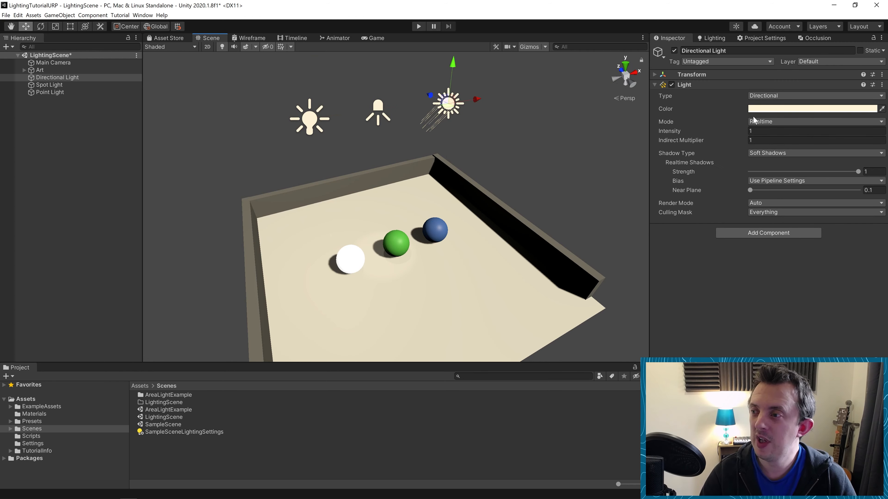
left_click(760, 122)
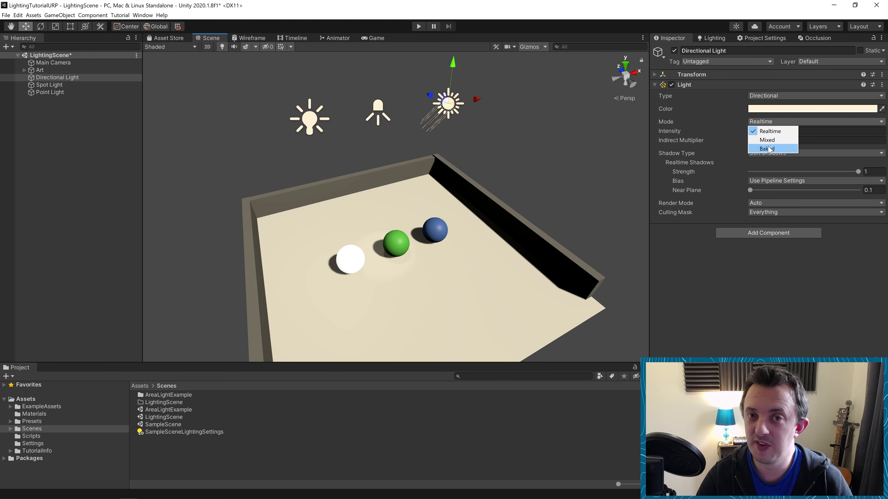
left_click(775, 133)
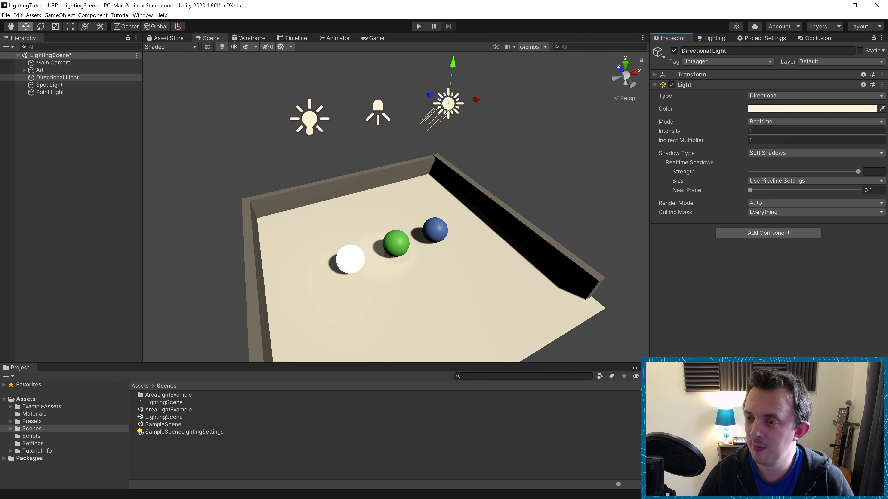
Rotate the Directional Light slightly back and forth to shift the direction of the spheres' shadows.
left_click_drag(517, 78, 268, 134)
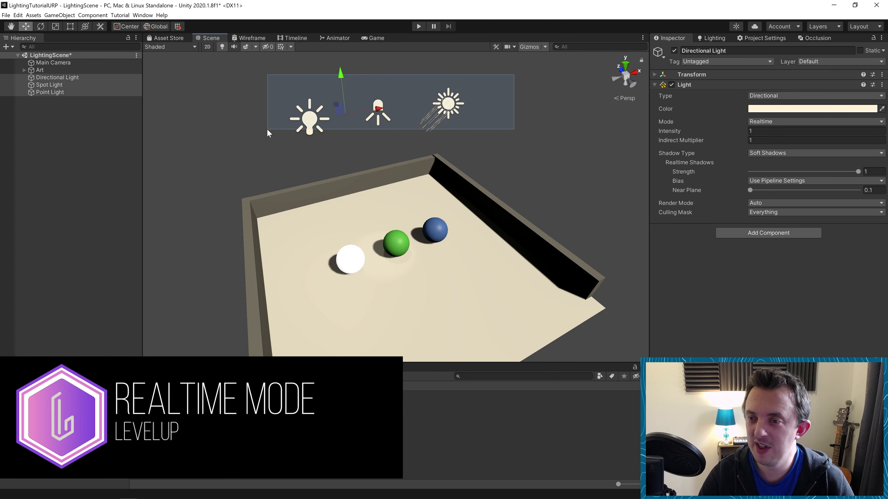
left_click(527, 108)
left_click(447, 104)
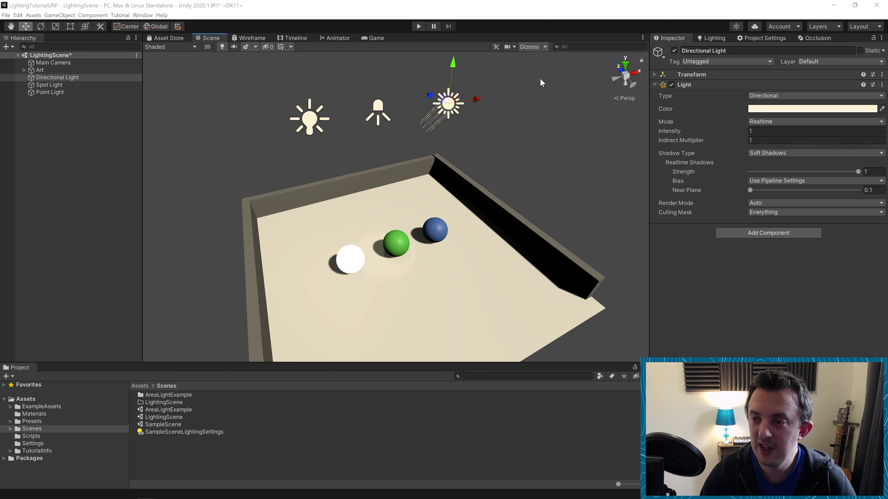
left_click(515, 99)
left_click(452, 109)
key("e")
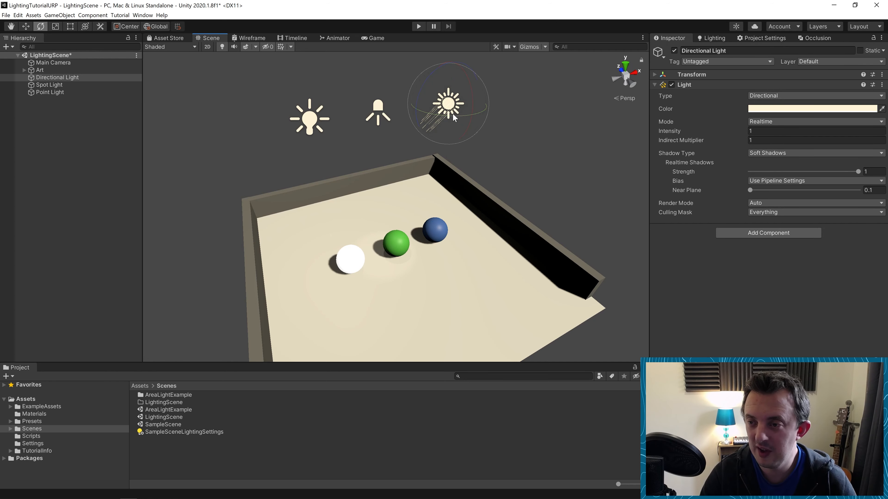
mouse_move(435, 116)
left_mouse_down()
mouse_move(557, 104)
mouse_move(459, 98)
mouse_move(530, 99)
mouse_move(440, 104)
mouse_move(515, 110)
mouse_move(441, 111)
left_mouse_up()
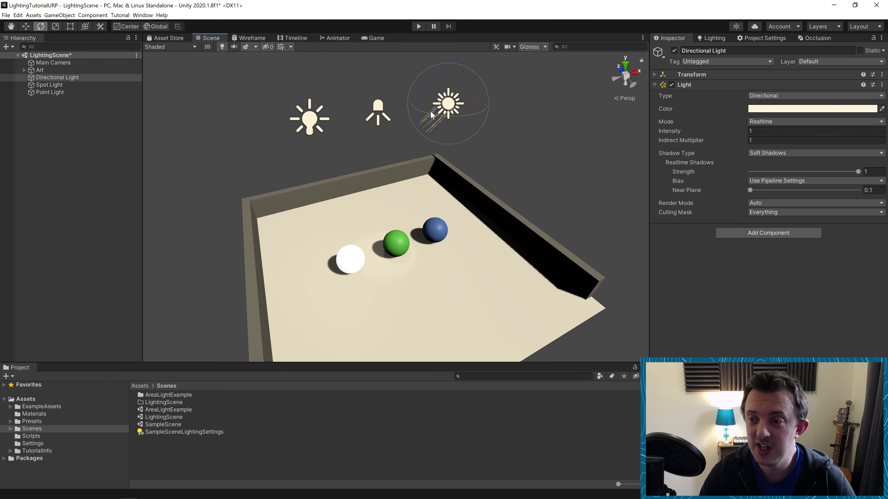
mouse_move(443, 119)
left_mouse_down()
mouse_move(461, 117)
mouse_move(404, 110)
mouse_move(429, 118)
left_mouse_up()
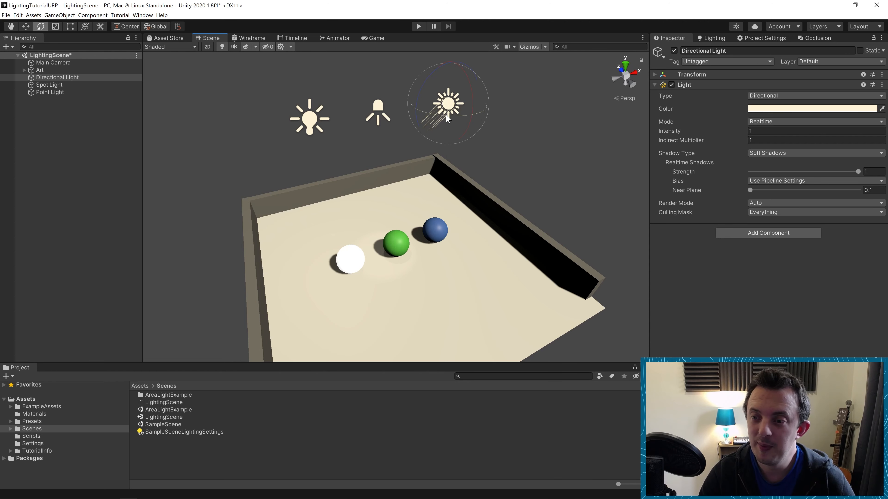
Deactivate the Directional Light and Point Light objects together, leaving only the Spot Light active.
left_click(376, 111)
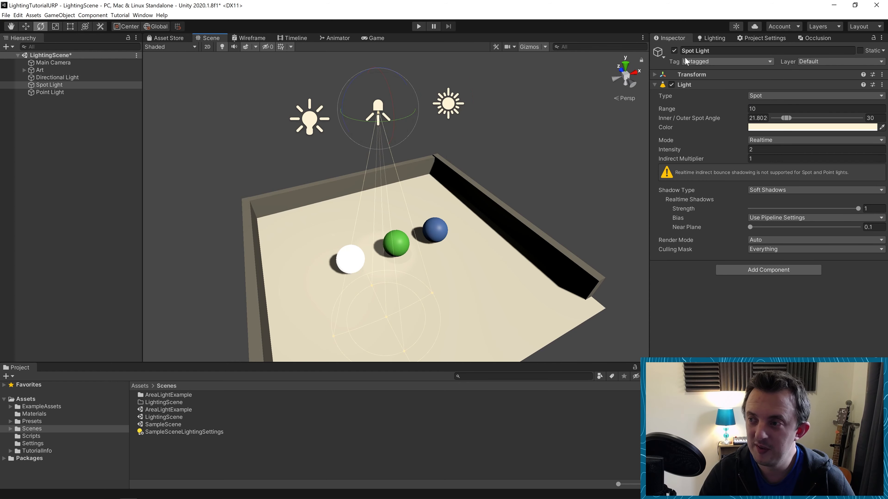
left_click(451, 107, "shift")
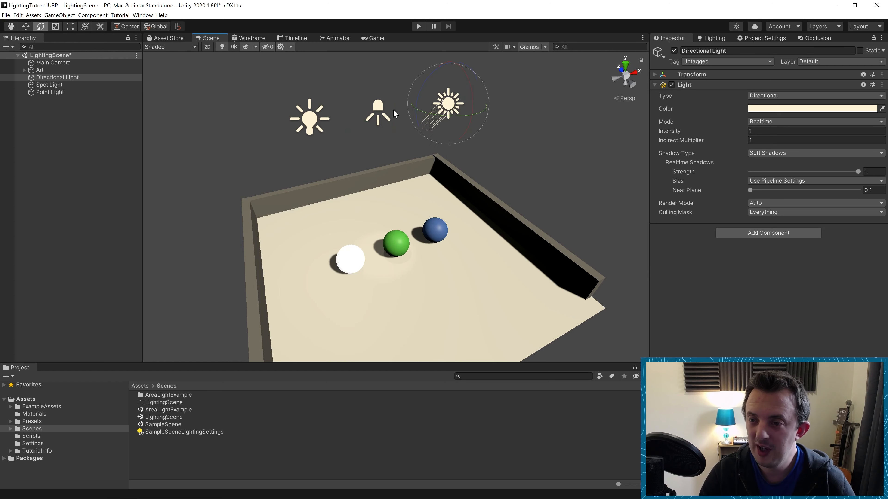
left_click(303, 122, "shift")
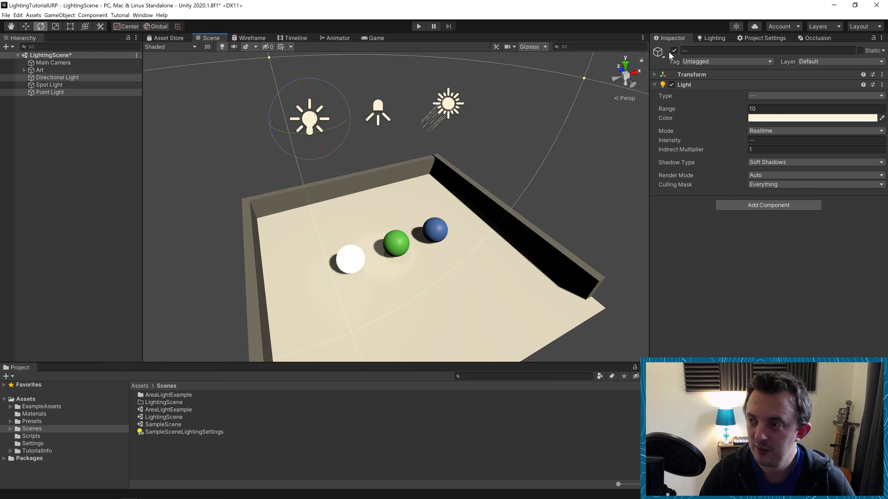
left_click(674, 51)
left_click(426, 129)
Position the Spot Light directly above the green sphere, slightly lower than before, and set its intensity to 9.23.
left_click(382, 110)
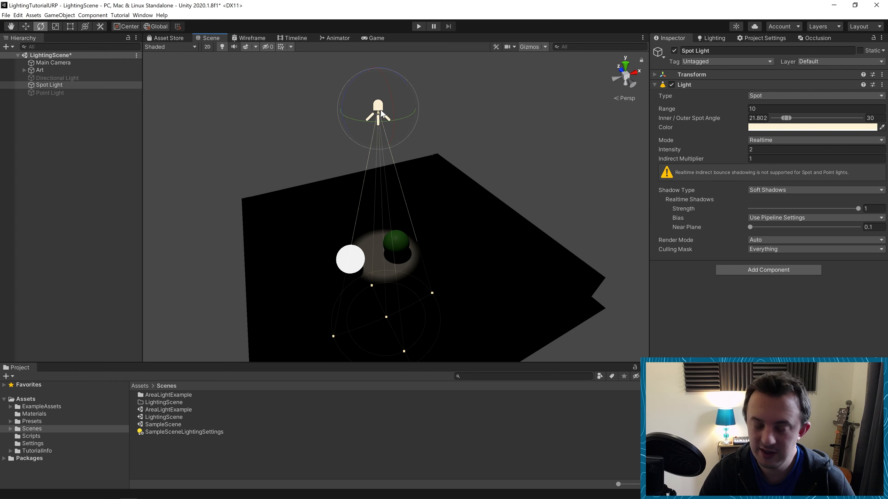
mouse_move(409, 104)
left_mouse_down()
mouse_move(437, 103)
mouse_move(426, 102)
left_mouse_up()
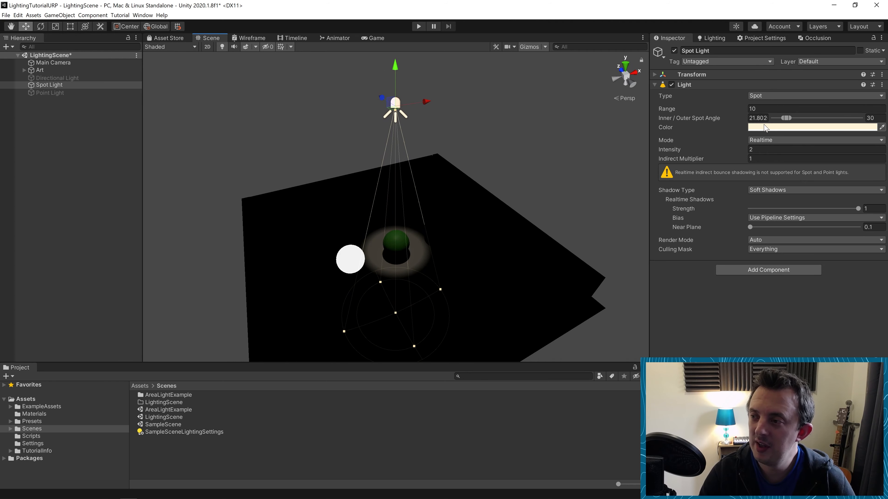
left_click_drag(740, 150, 853, 146)
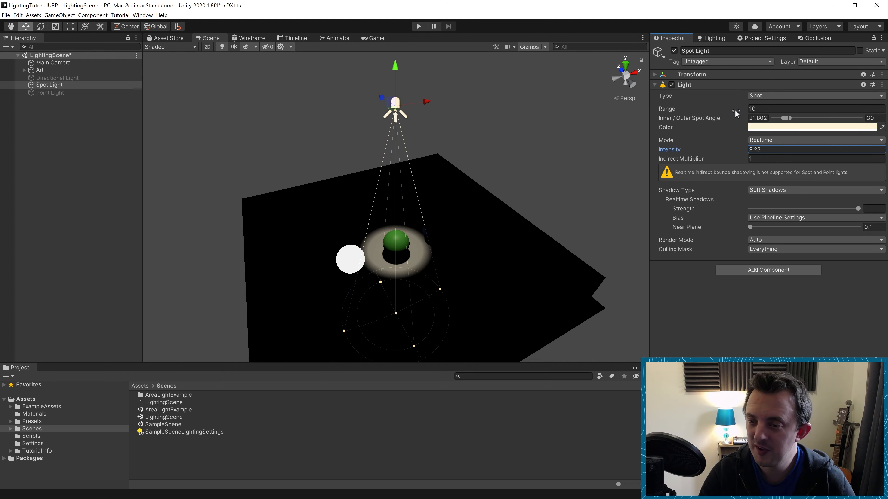
left_click_drag(394, 72, 396, 79)
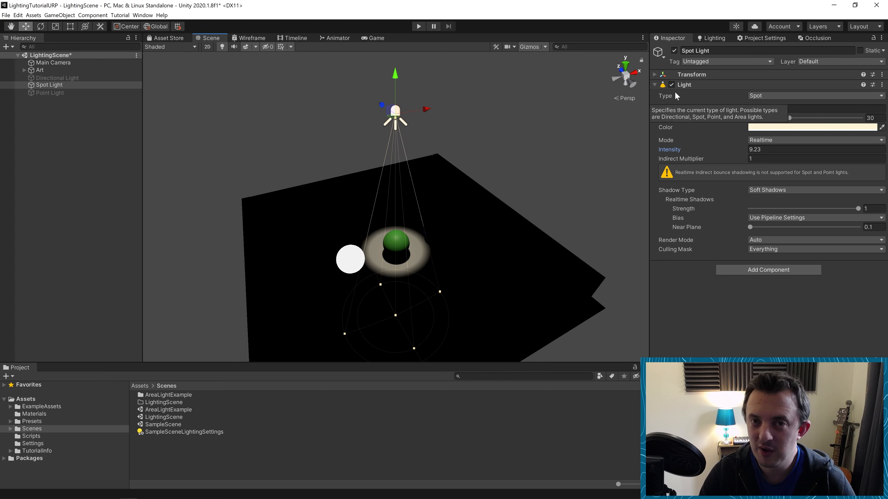
Flicker the Spot Light by repeatedly disabling and re-enabling its Light component, leaving it enabled.
left_click(671, 85)
left_click(671, 85)
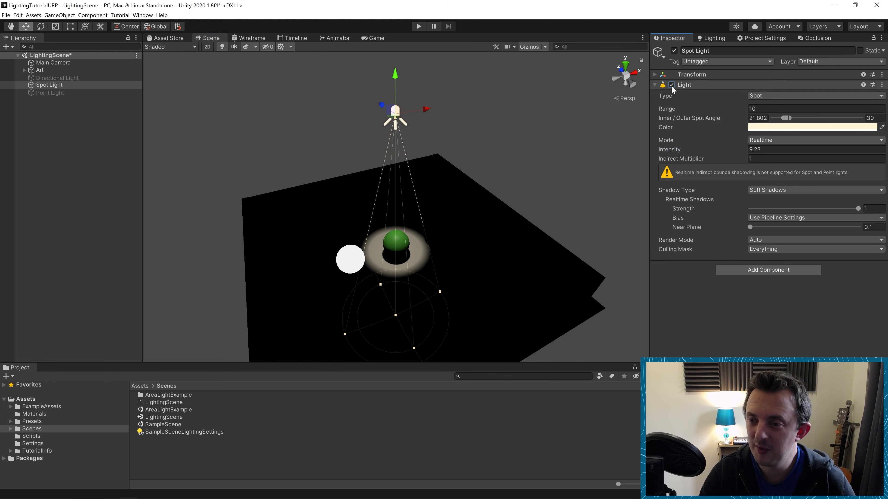
left_click(671, 85)
left_click(672, 85)
left_click(671, 85)
left_click(671, 85)
left_click(672, 86)
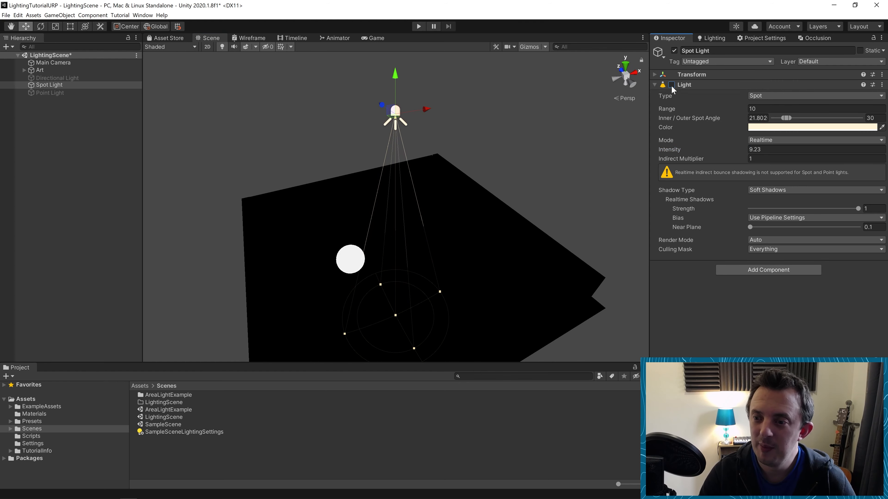
left_click(671, 86)
left_click(672, 85)
left_click(671, 85)
left_click(672, 85)
left_click(672, 85)
left_click(672, 86)
left_click(671, 85)
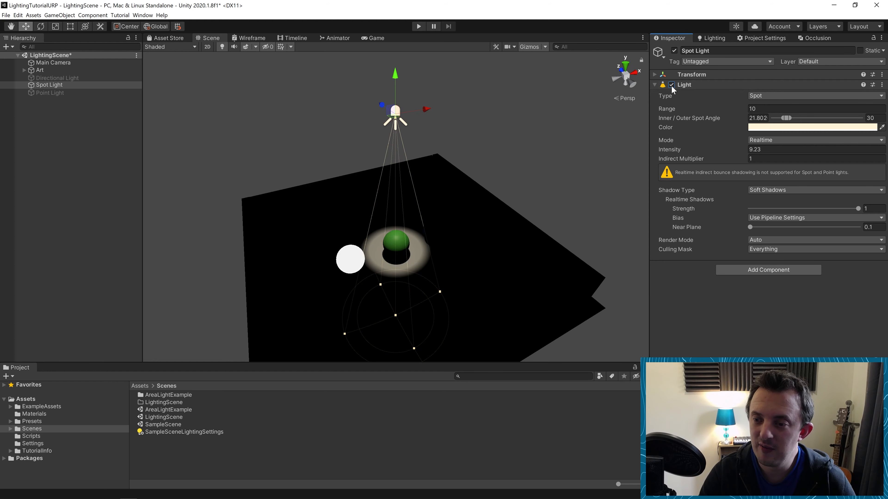
left_click(671, 86)
left_click(672, 85)
left_click(672, 85)
left_click(671, 86)
left_click(672, 85)
left_click(672, 85)
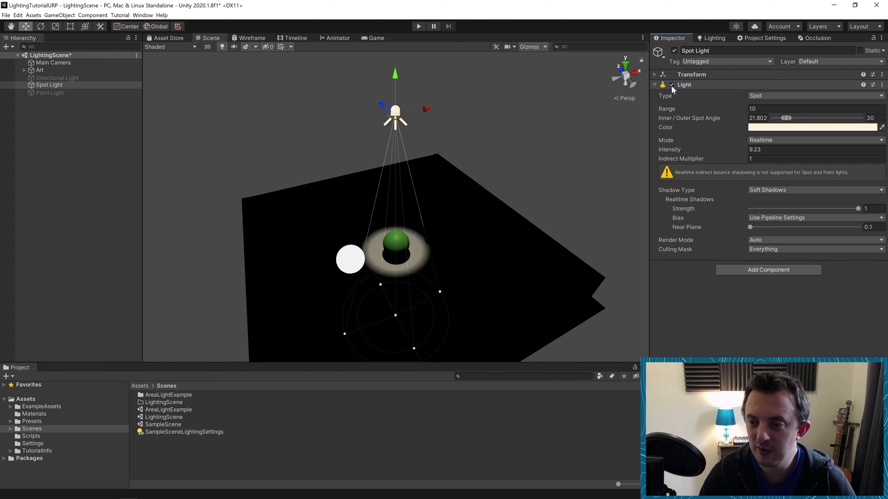
left_click(672, 85)
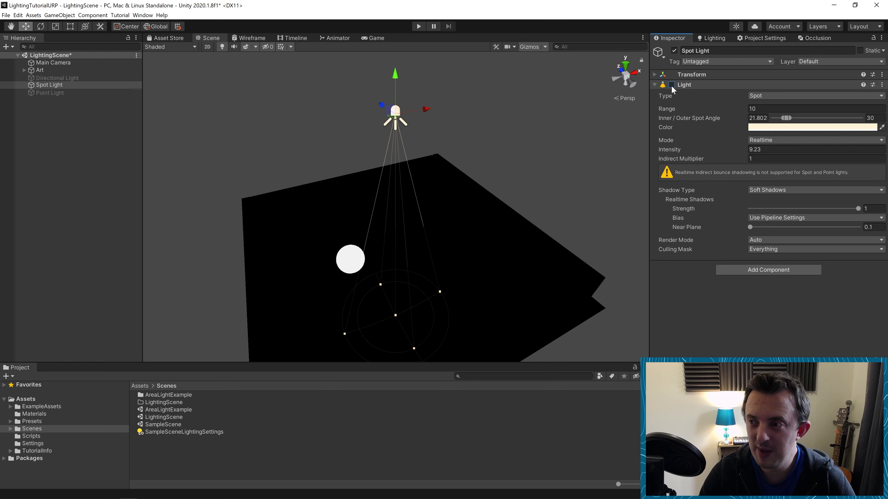
left_click(672, 85)
left_click(671, 85)
left_click(672, 85)
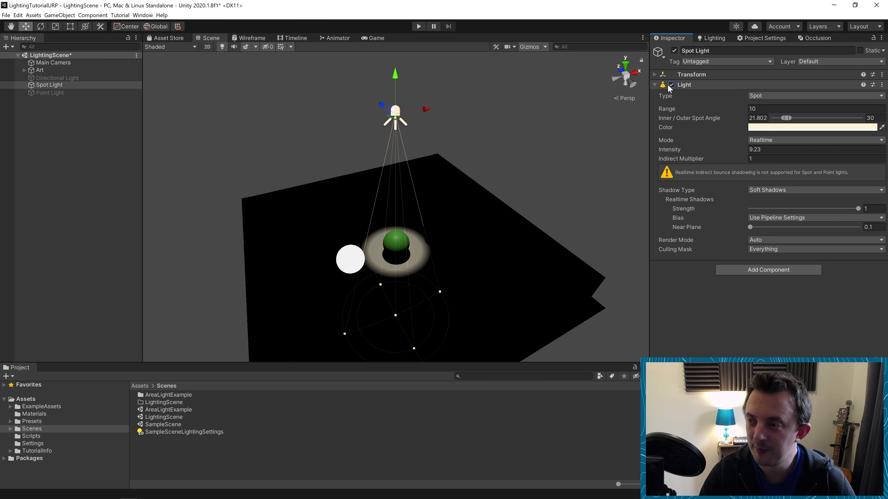
left_click(671, 85)
Reactivate the Directional Light and Point Light objects together.
left_click(69, 78)
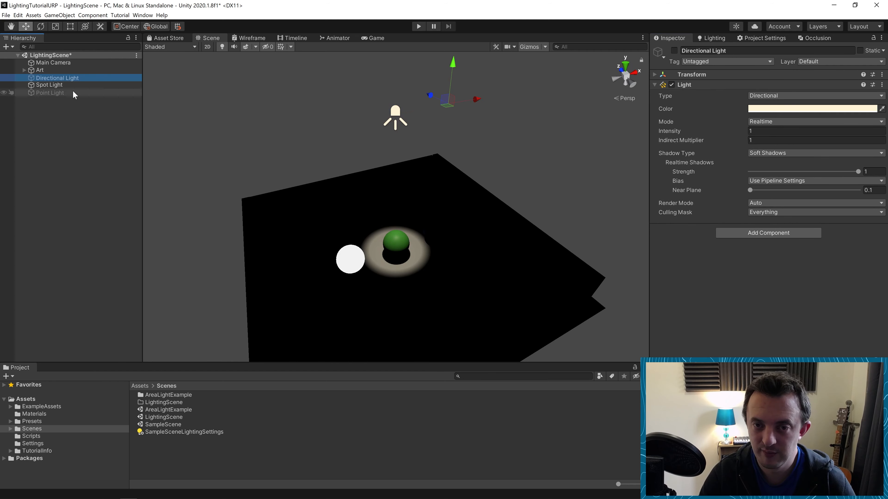
left_click(72, 93, "ctrl")
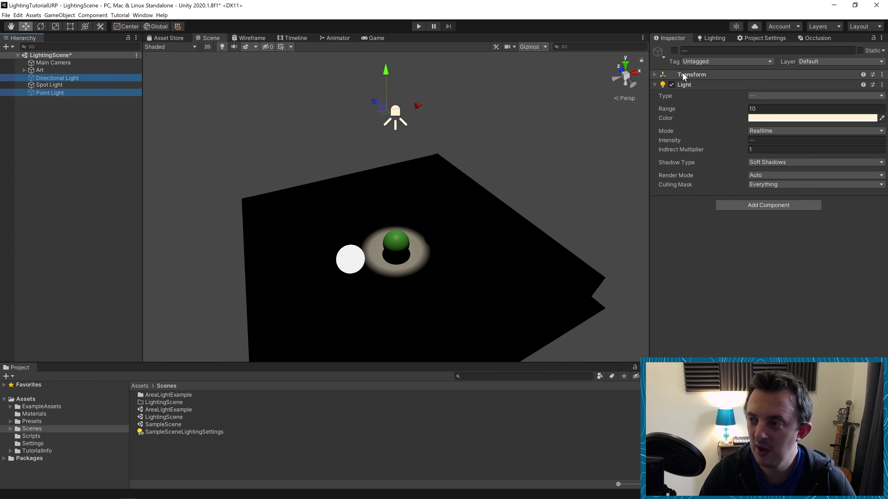
left_click(674, 51)
left_click(505, 143)
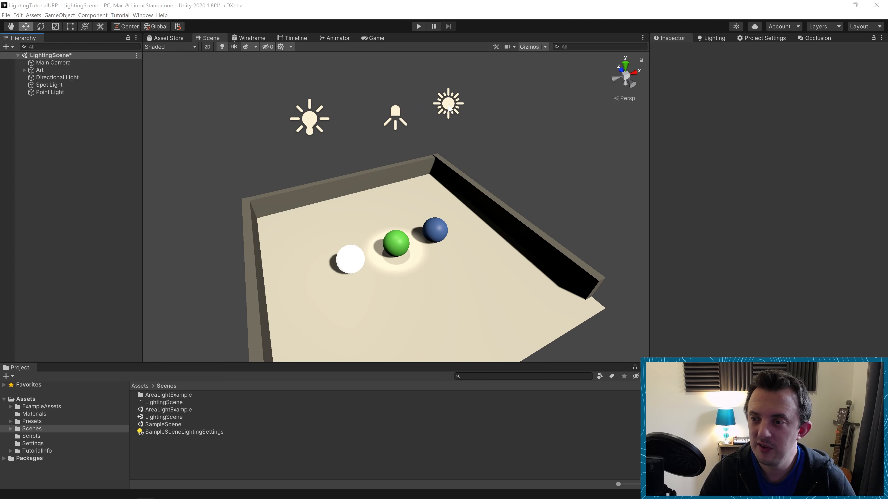
left_click(450, 107)
key("e")
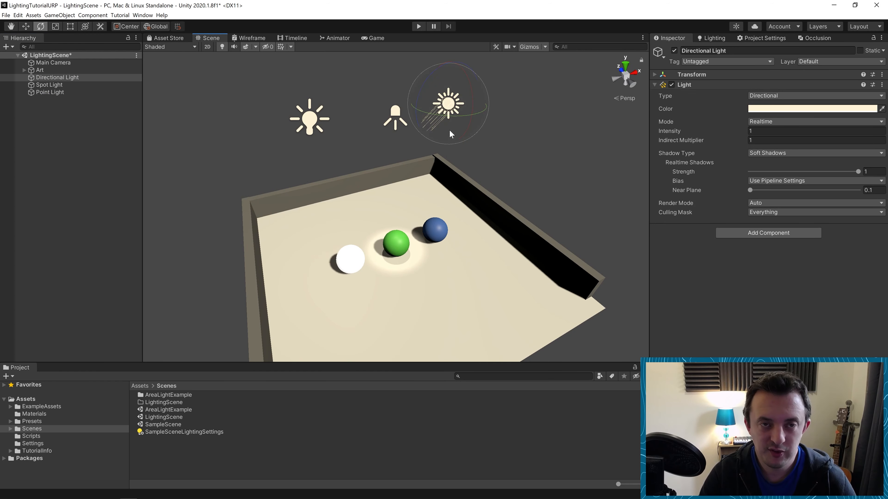
left_click(520, 171)
Move the blue sphere across the ground away from the green sphere, toward the dark wall, and undo any extra move.
left_click(424, 233)
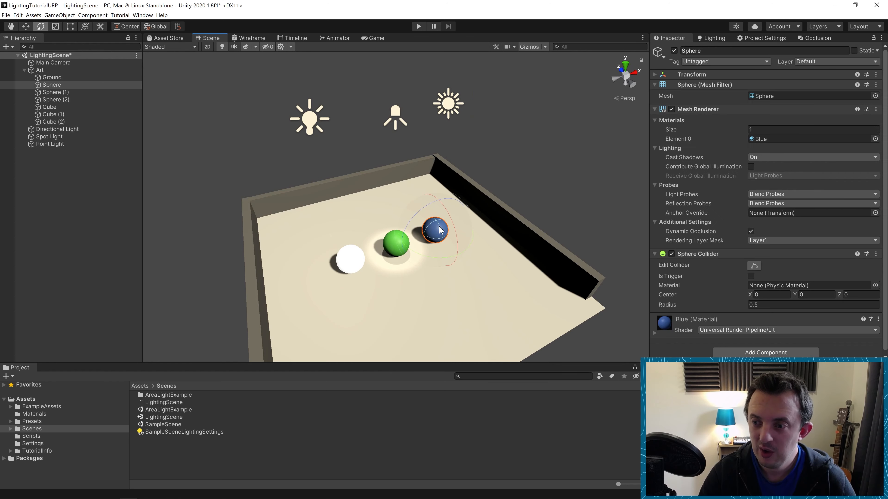
key("w")
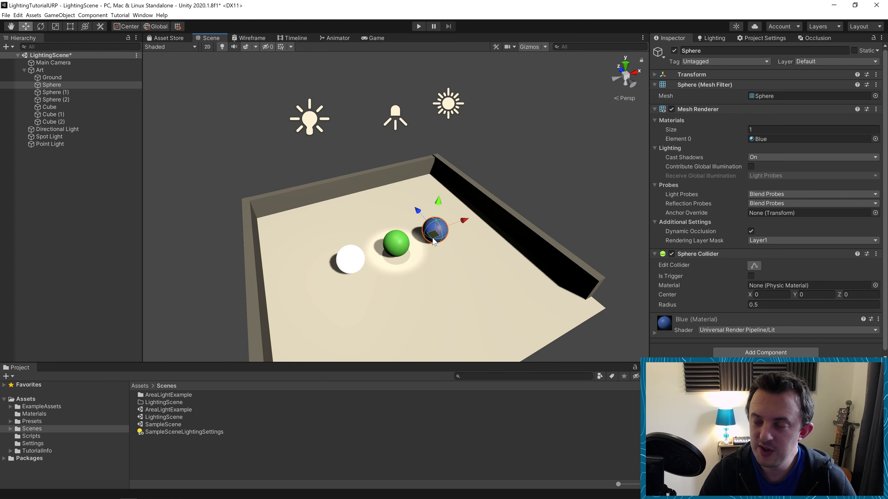
left_click_drag(433, 241, 418, 212)
left_click_drag(480, 266, 450, 243)
right_click_drag(470, 252, 444, 264)
middle_click_drag(446, 269, 429, 247)
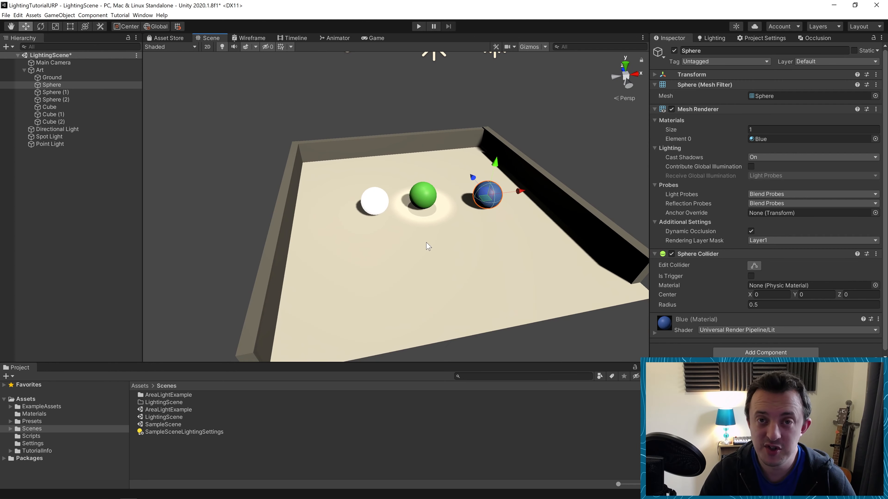
middle_click_drag(474, 228, 472, 258)
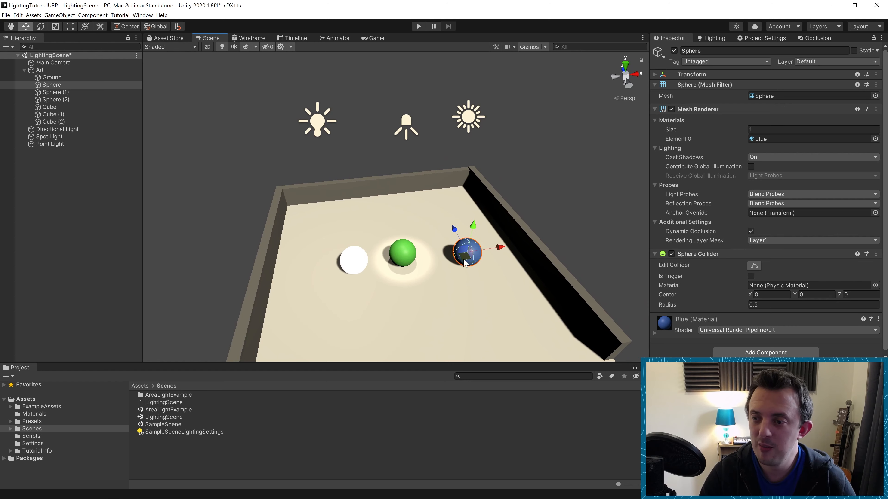
mouse_move(463, 260)
left_mouse_down()
mouse_move(437, 240)
mouse_move(301, 272)
mouse_move(486, 279)
mouse_move(475, 265)
left_mouse_up()
key("ctrl+z")
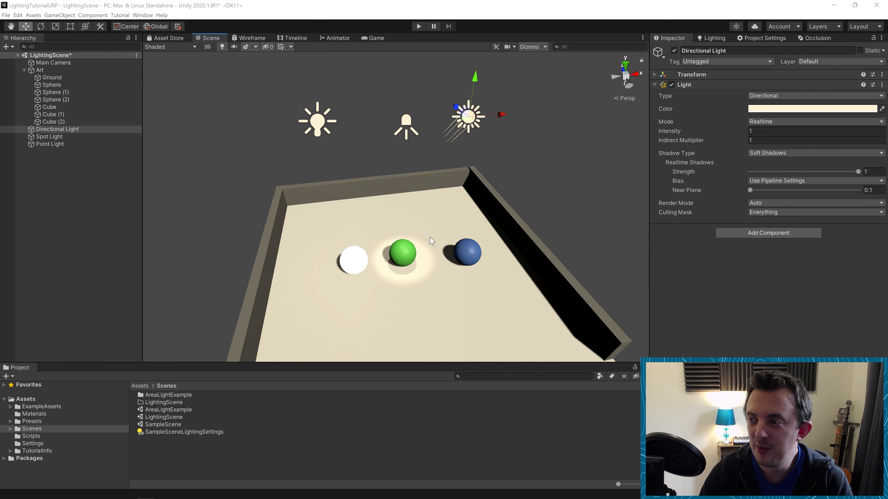
Set the Mode of the Directional, Spot and Point Lights to Baked.
left_click(769, 121)
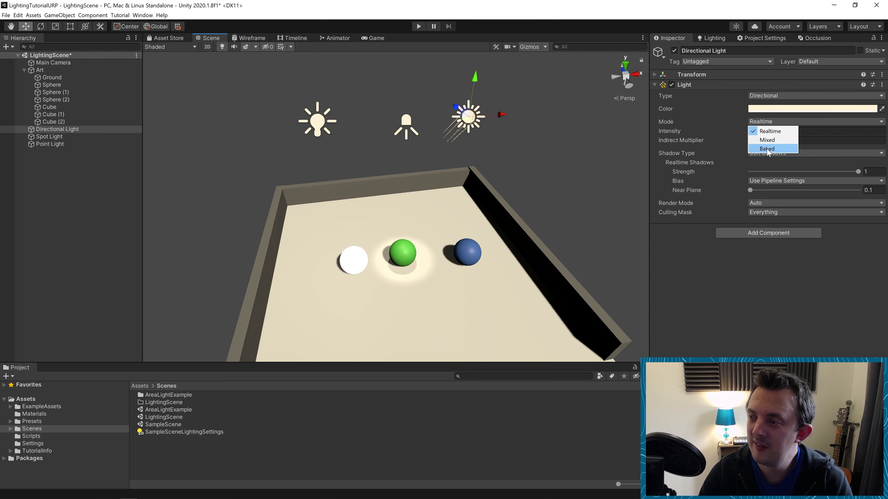
left_click(767, 149)
left_click_drag(544, 70, 255, 135)
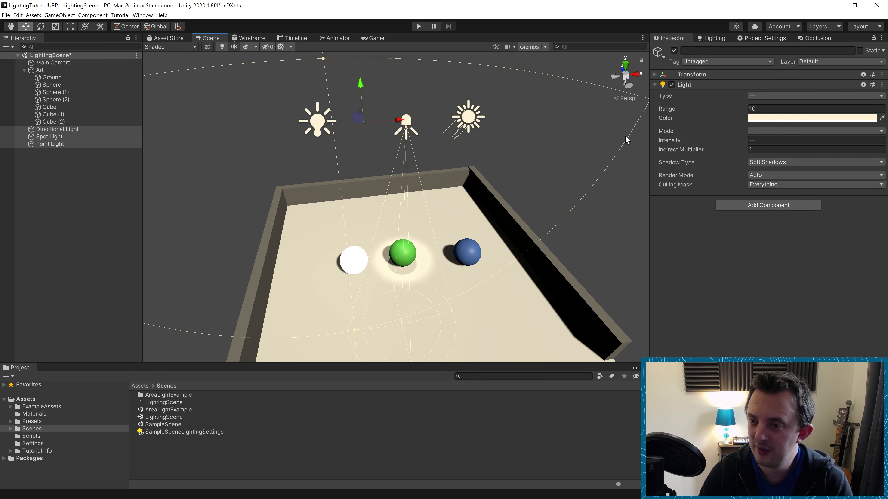
left_click(776, 133)
left_click(769, 157)
left_click(563, 108)
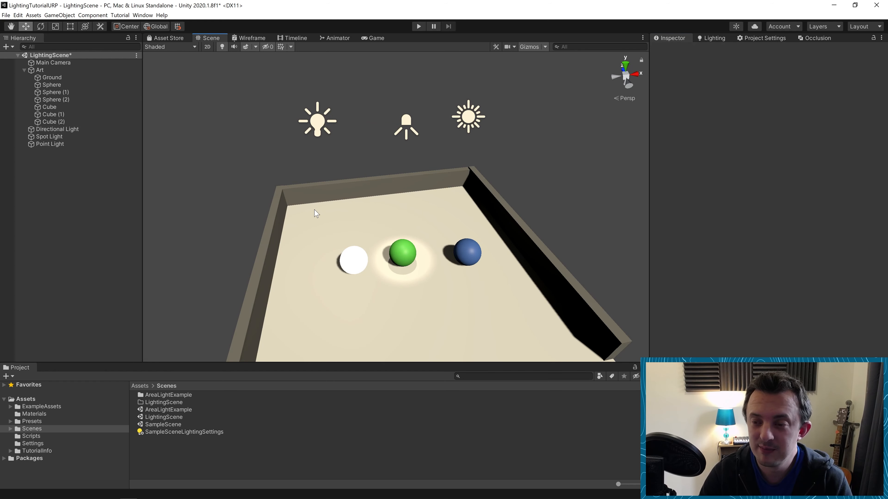
Examine the three spheres and their shadows from several angles, along with the Directional Light's Baked settings.
right_click_drag(434, 176, 467, 191)
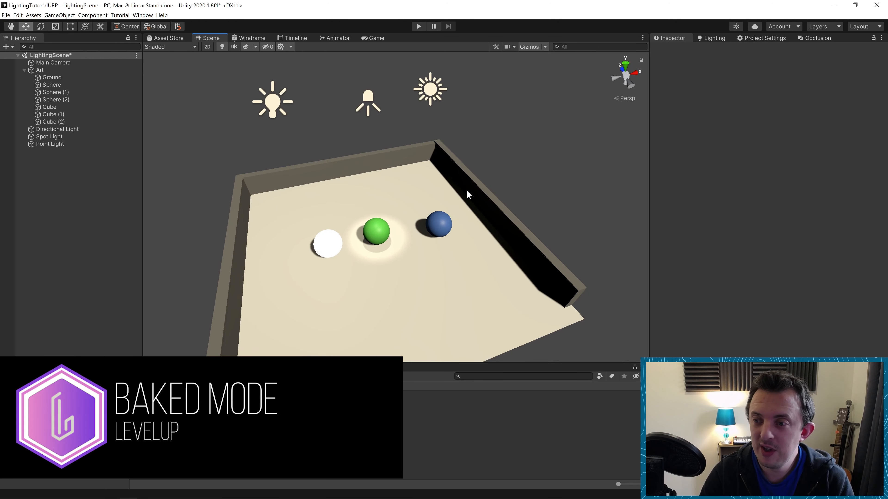
middle_click_drag(426, 211, 436, 211)
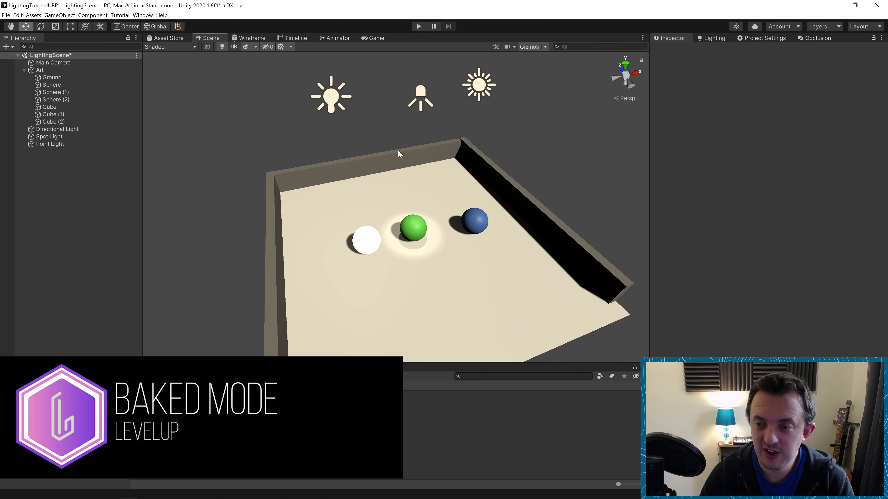
right_click_drag(379, 166, 383, 160)
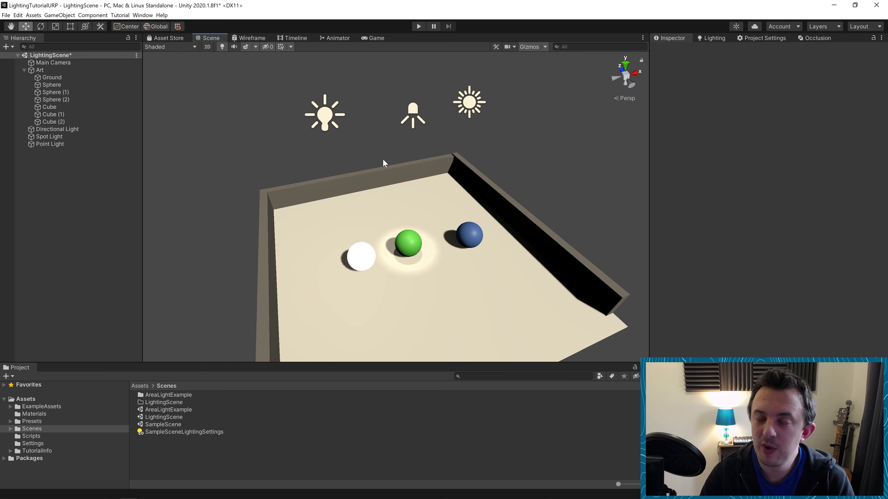
middle_click_drag(380, 156, 374, 153)
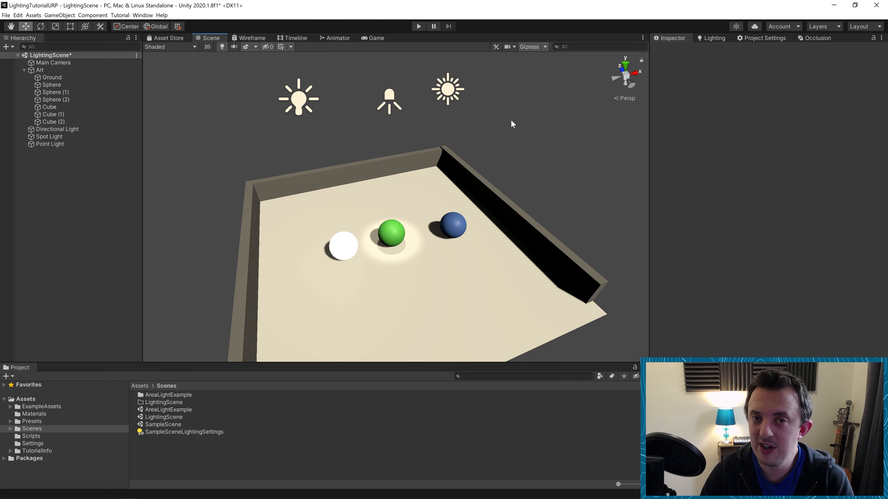
left_click(448, 91)
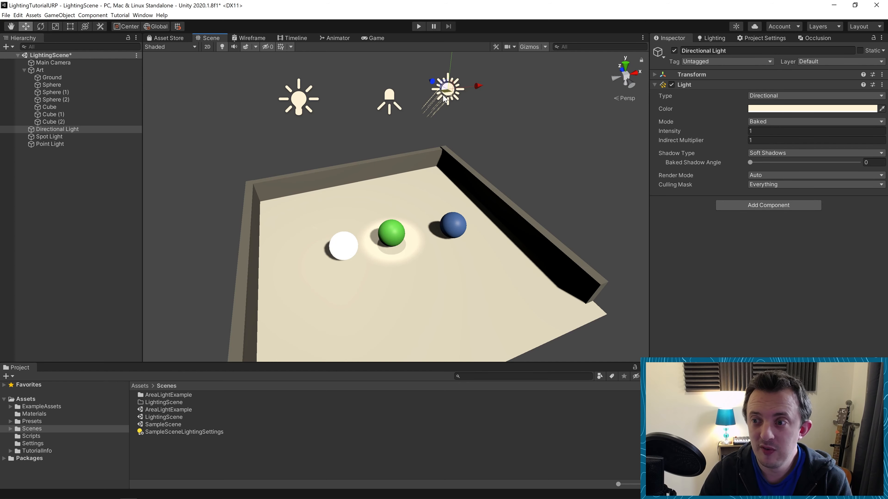
right_click_drag(429, 114, 437, 117)
right_click_drag(423, 164, 418, 165)
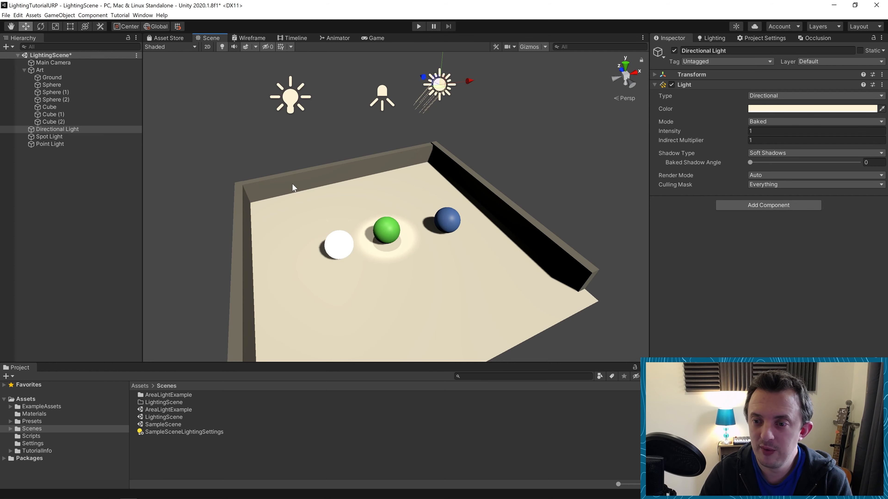
right_click_drag(510, 200, 470, 195)
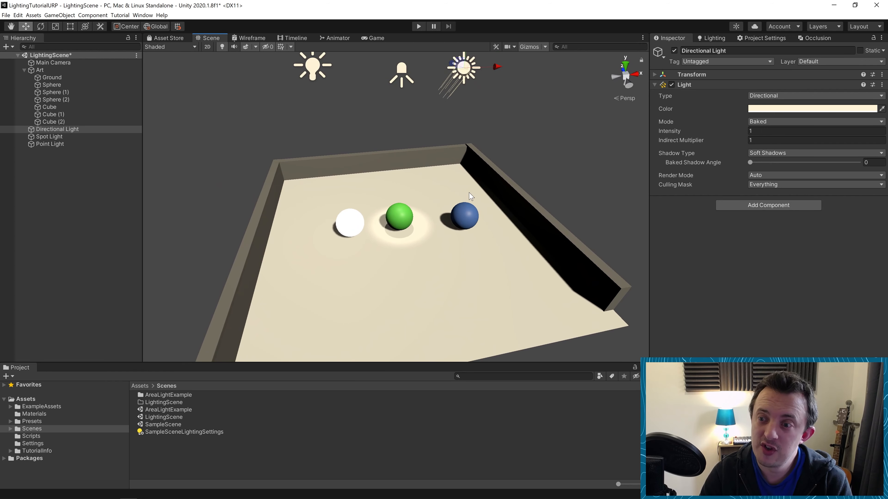
right_click_drag(378, 149, 410, 159)
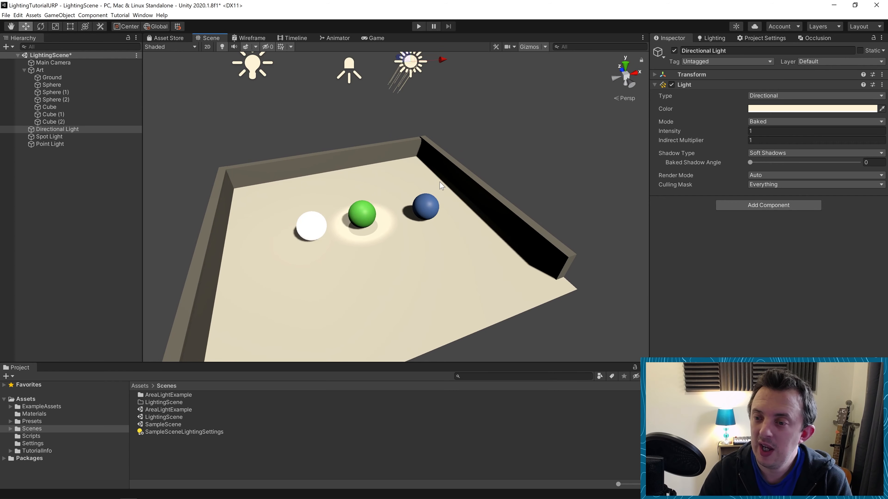
right_click_drag(333, 215, 327, 219)
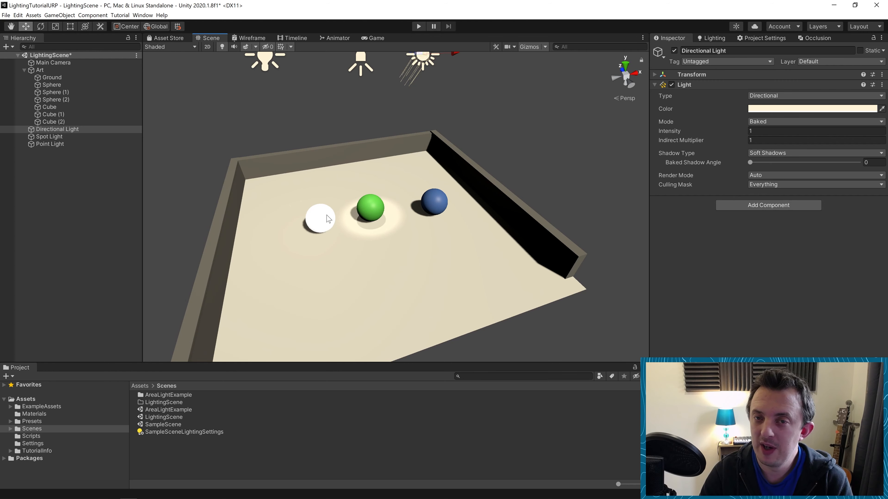
right_click_drag(406, 224, 397, 204)
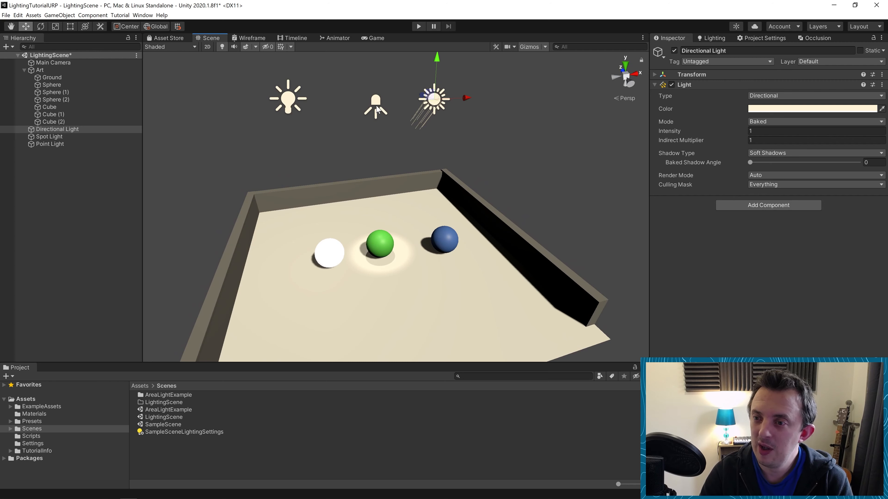
left_click(376, 103)
left_click(312, 102)
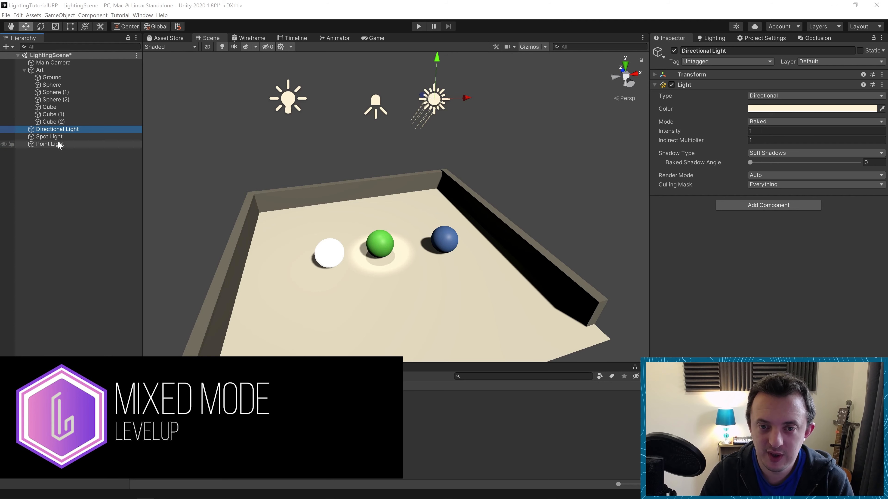
Set the Mode of all three lights to Mixed in a single edit.
left_click(65, 144, "shift")
left_click(756, 131)
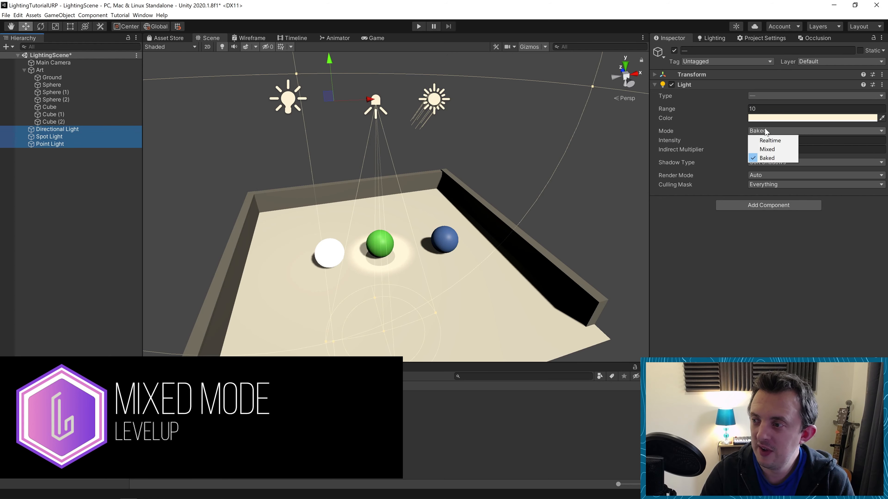
left_click(767, 150)
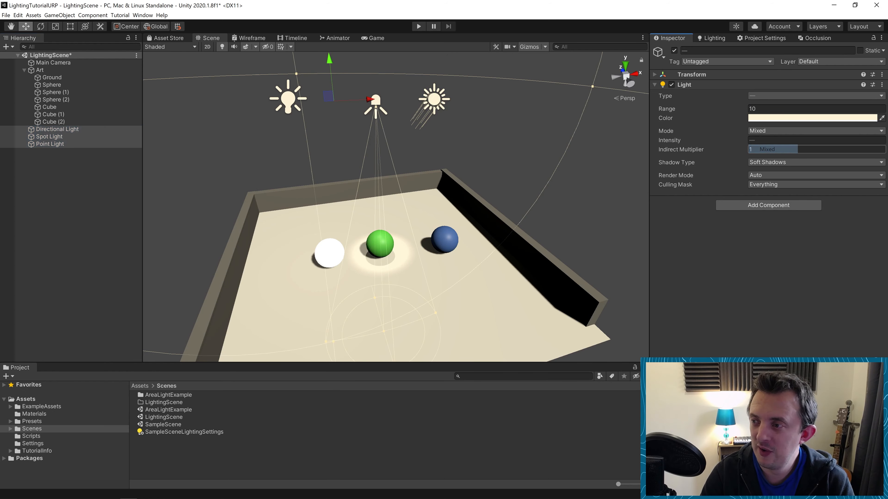
left_click(547, 135)
Inspect the Directional Light's shadow settings in Mixed mode and its available light modes, leaving the mode as Mixed.
left_click(434, 101)
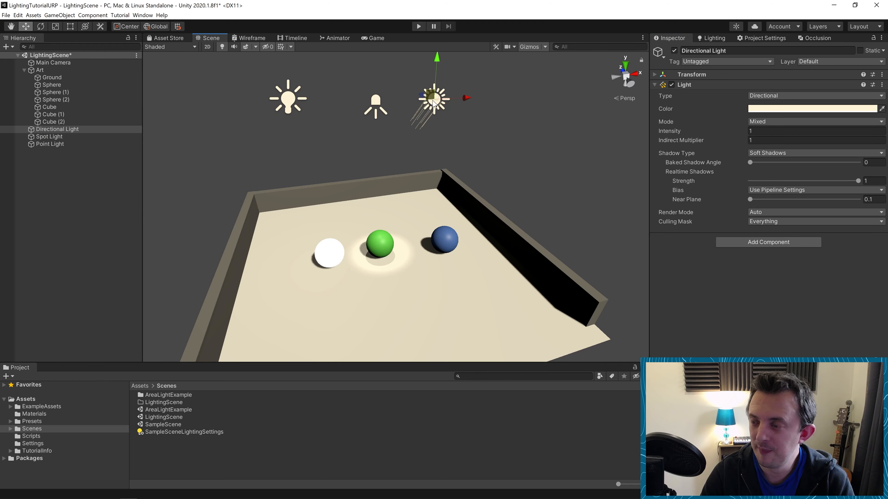
right_click_drag(521, 168, 519, 175)
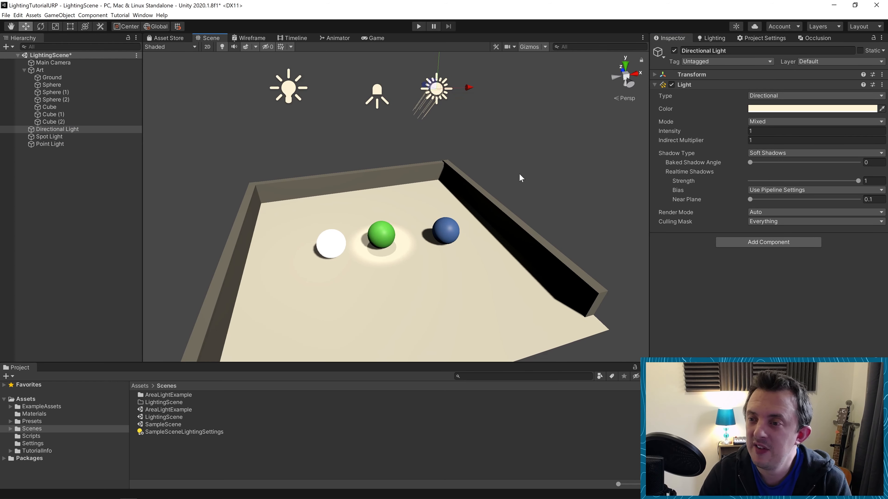
left_click(754, 123)
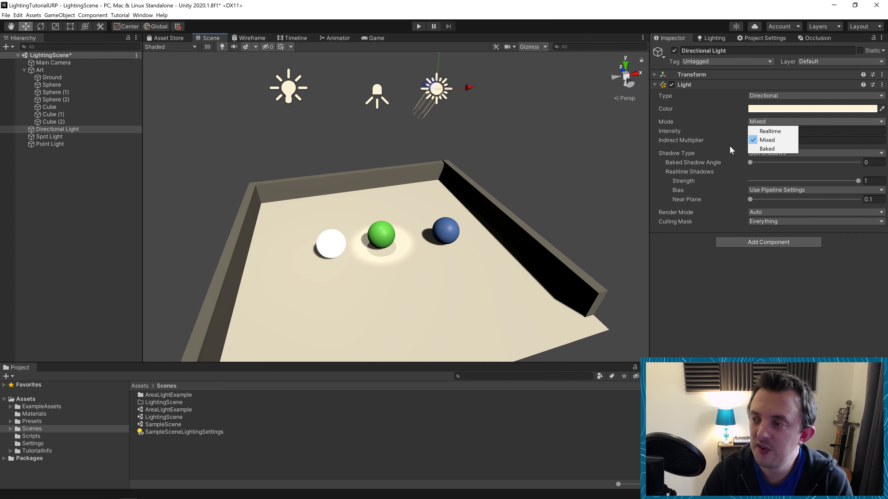
right_click(546, 140)
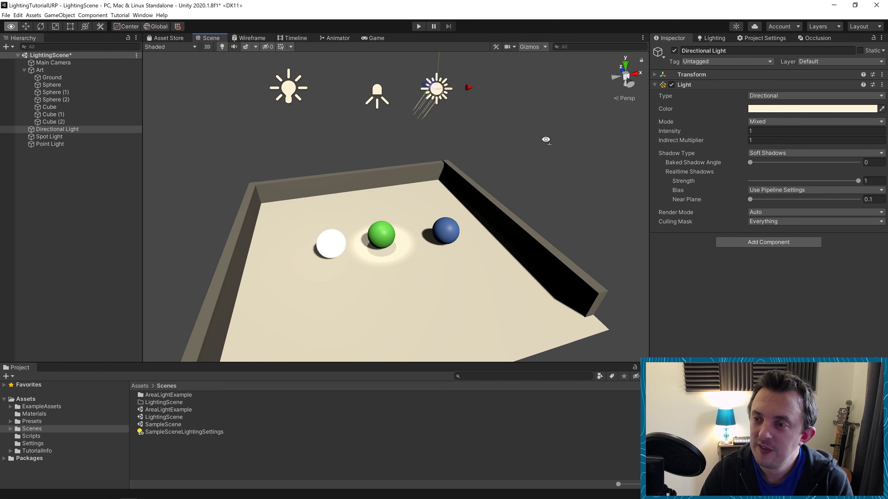
right_click(513, 142)
right_click(522, 144)
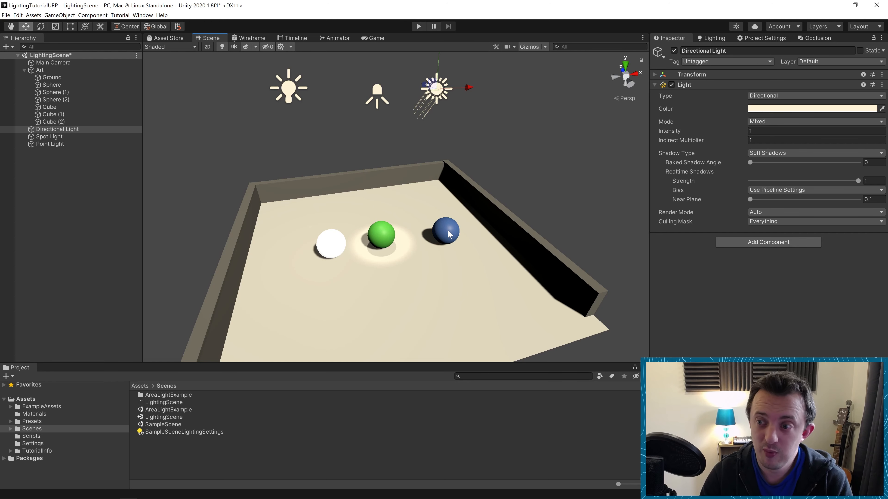
right_click_drag(463, 128, 462, 128)
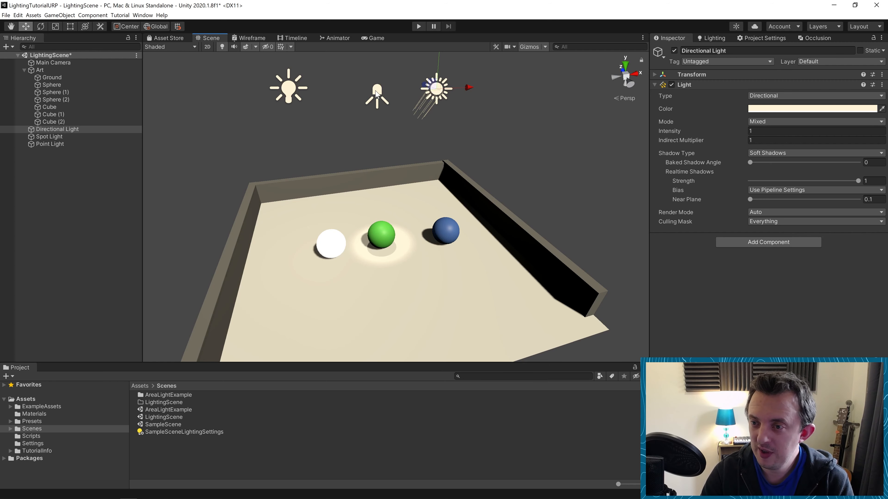
Set the Spot Light and the Point Light individually to Baked mode.
left_click(376, 91)
left_click(755, 141)
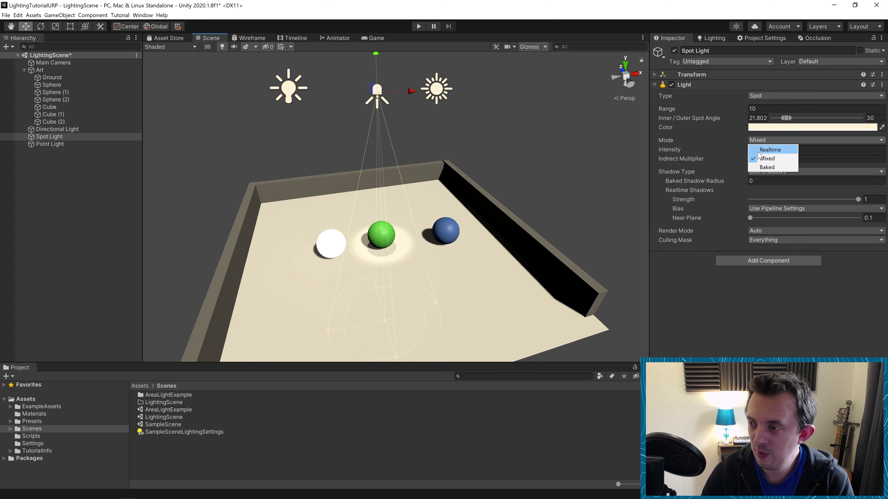
left_click(762, 168)
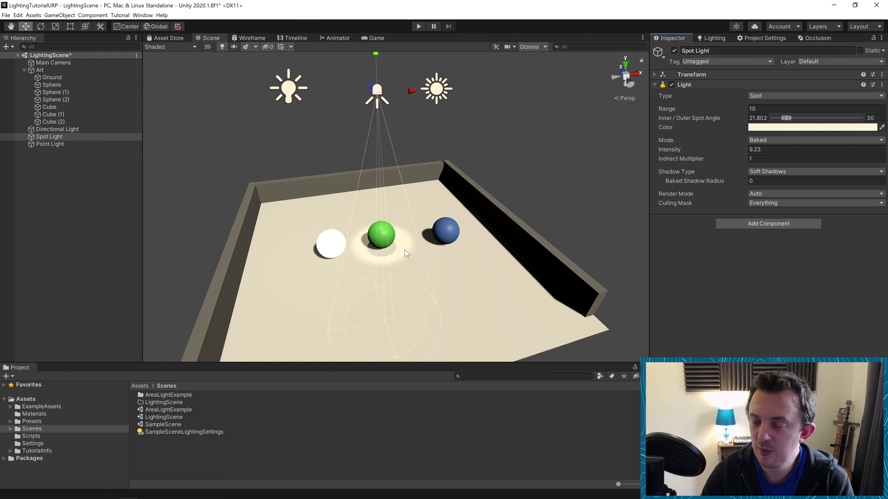
left_click(289, 95)
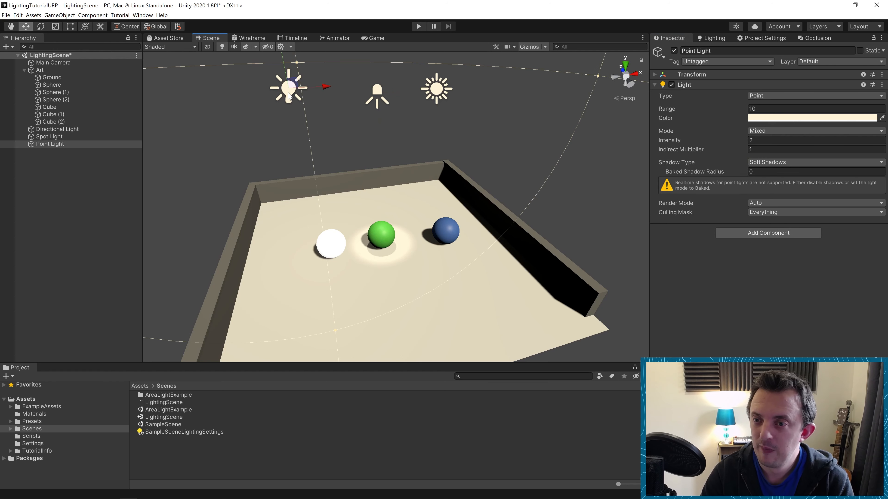
left_click(772, 132)
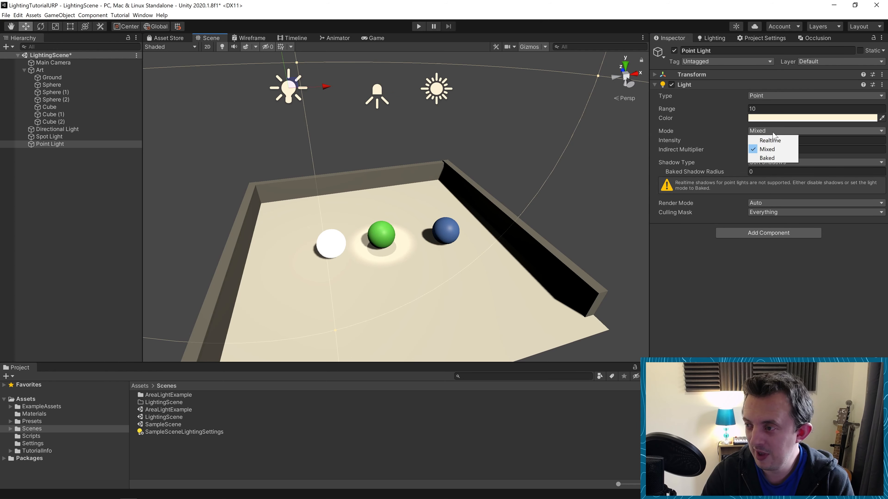
left_click(767, 159)
Lower the Point Light toward the ground, reduce its range, and shift it sideways toward the back corner beyond the white sphere.
left_click_drag(284, 61, 305, 132)
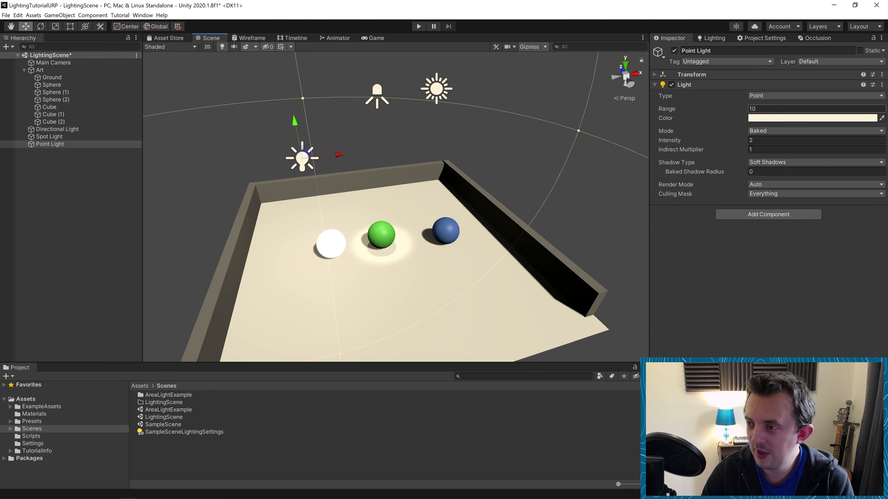
left_click_drag(673, 110, 649, 112)
left_click_drag(293, 124, 296, 166)
left_click_drag(346, 192, 321, 193)
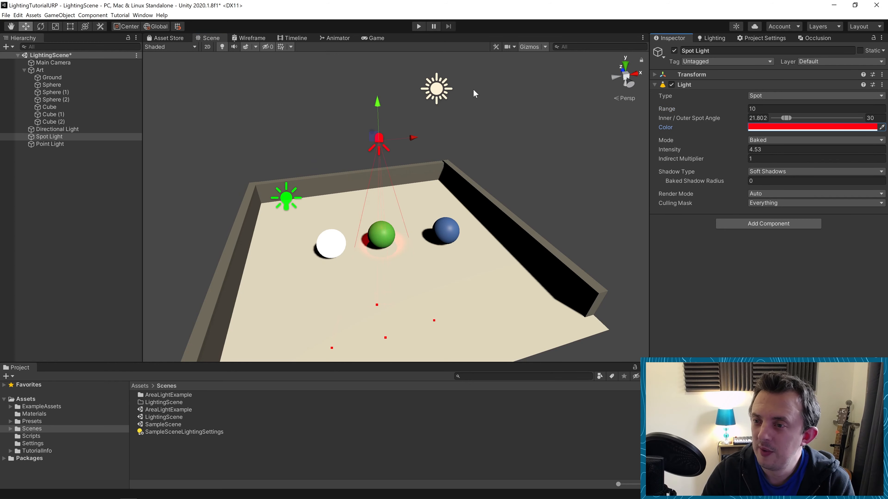
Reduce the Directional Light's intensity to 0.54 and deselect it.
left_click(445, 90)
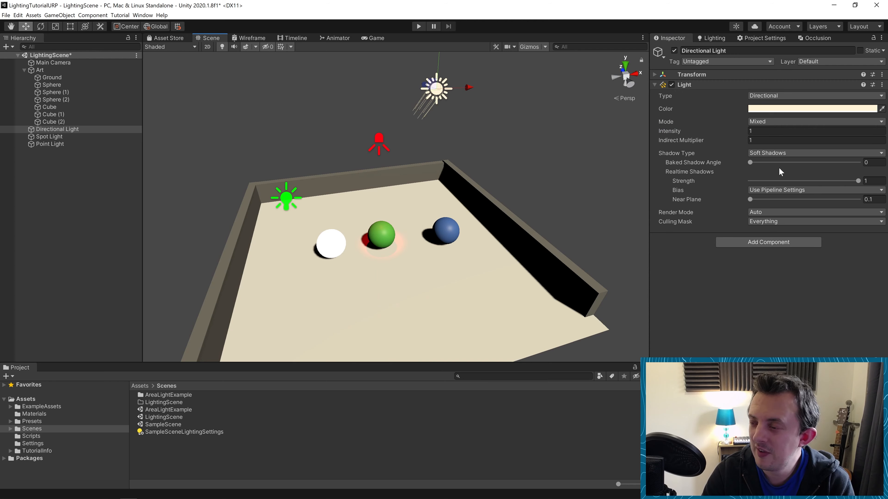
left_click_drag(742, 130, 733, 129)
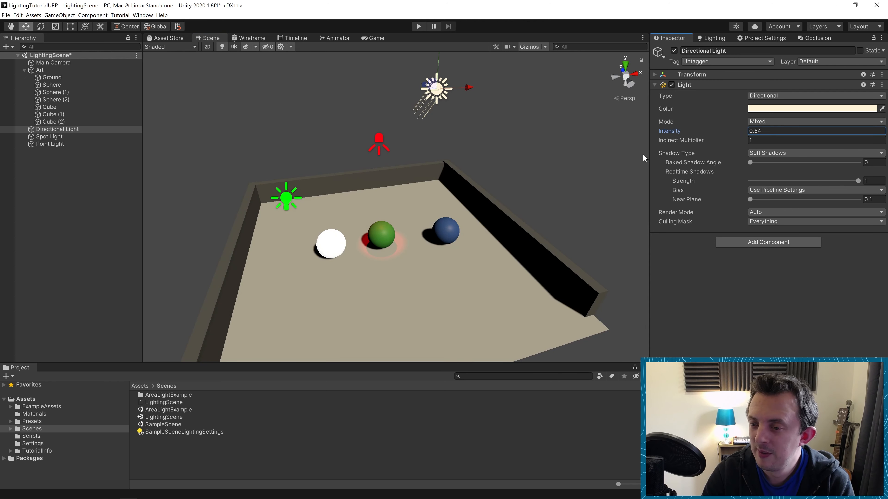
left_click(548, 179)
middle_click_drag(462, 150, 477, 145)
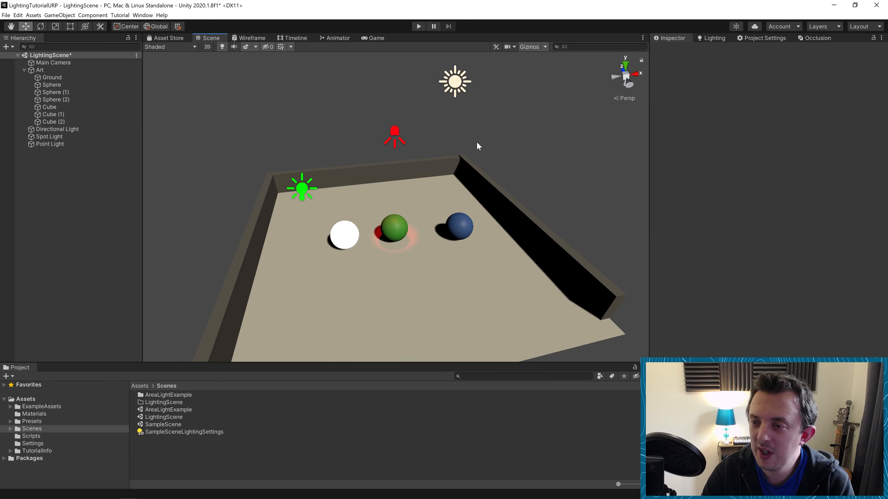
Mark the green sphere, Sphere (2), as Static.
left_click(457, 86)
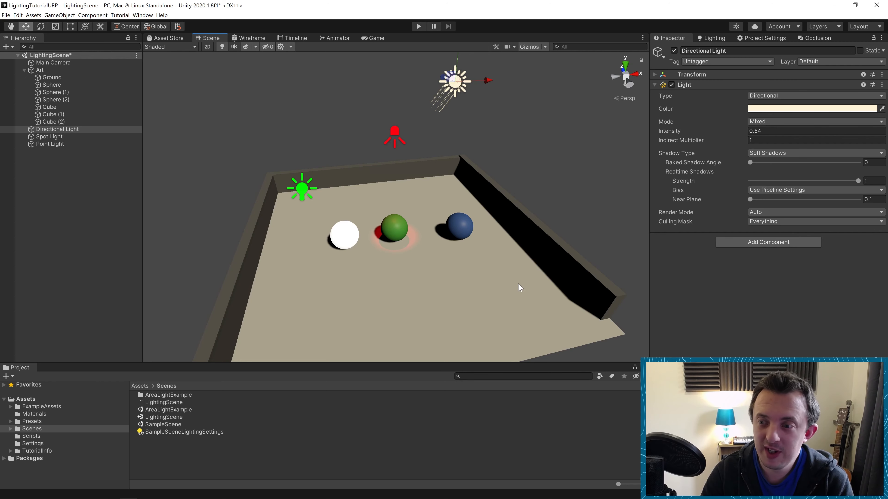
left_click(468, 228)
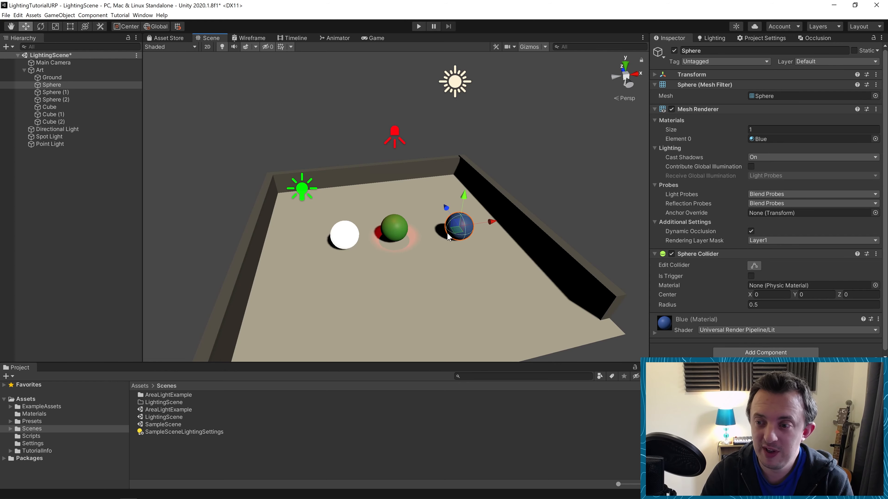
left_click(396, 235)
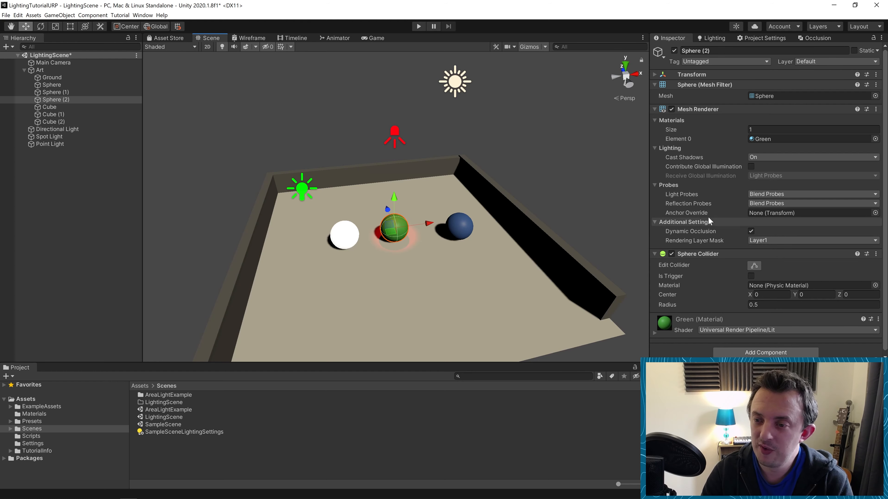
left_click(854, 51)
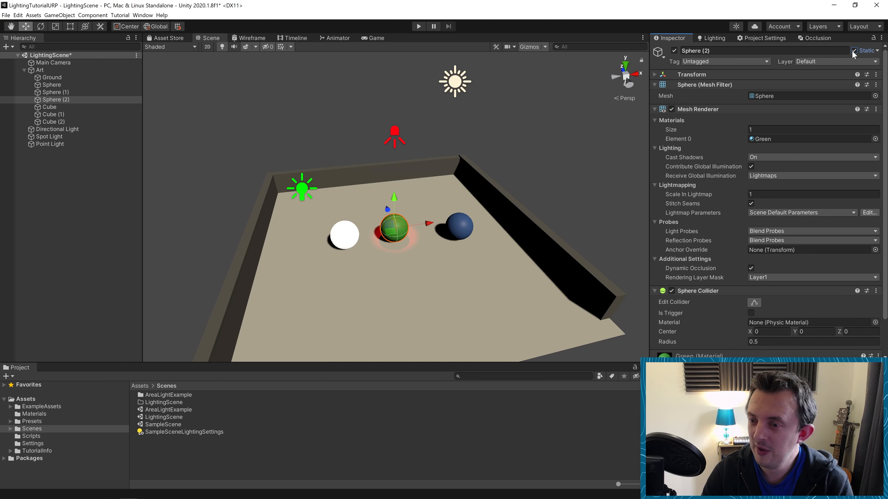
Mark the white sphere, Sphere (1), the ground and the three surrounding wall cubes as Static, leaving nothing selected.
left_click(339, 246)
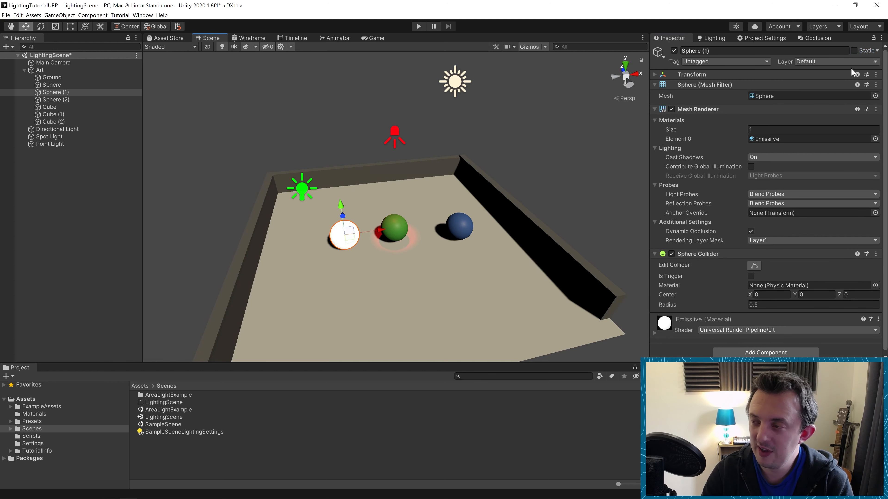
left_click(853, 51)
left_click(401, 161)
left_click(479, 194)
left_click(260, 223)
left_click(254, 220, "ctrl")
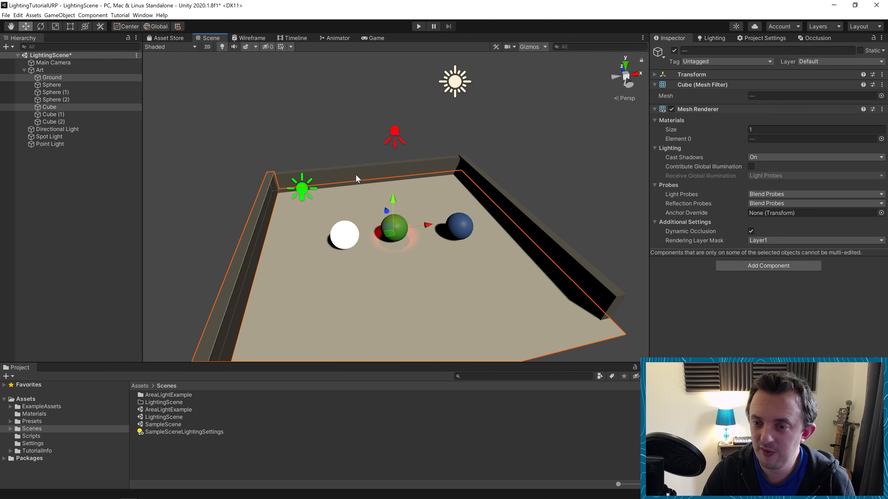
left_click(451, 170, "ctrl")
left_click(468, 170, "ctrl")
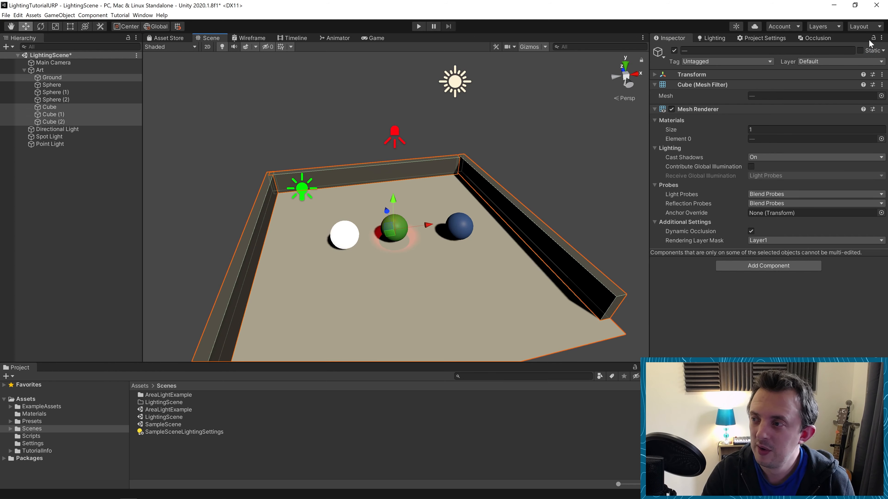
left_click(861, 50)
left_click(422, 179)
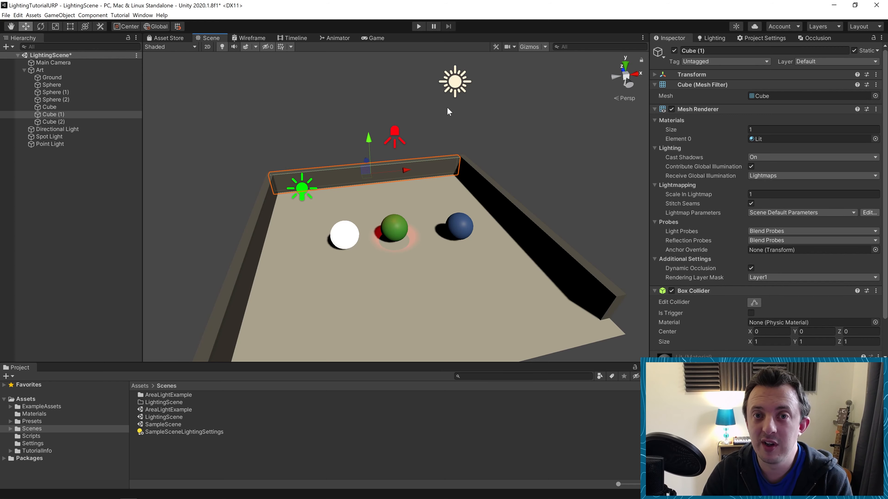
left_click(449, 104)
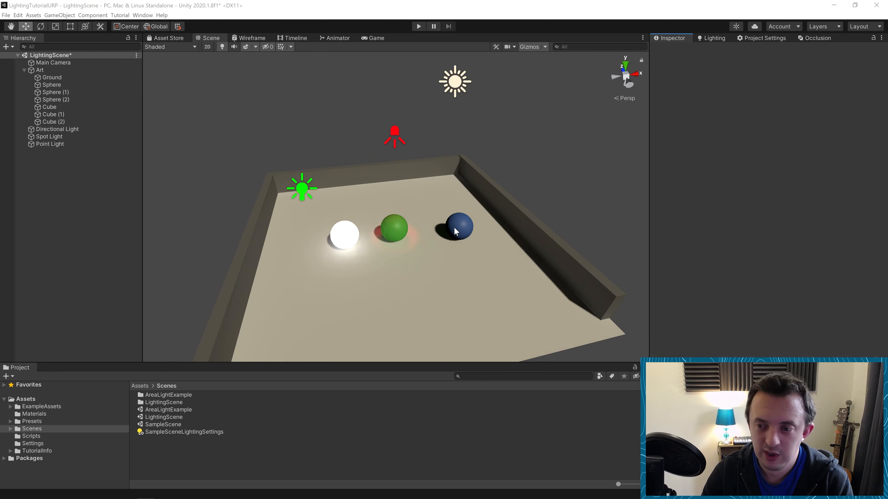
Check the Directional Light, try moving the Baked Spot Light sideways away from the green sphere, and undo the move.
left_click(454, 93)
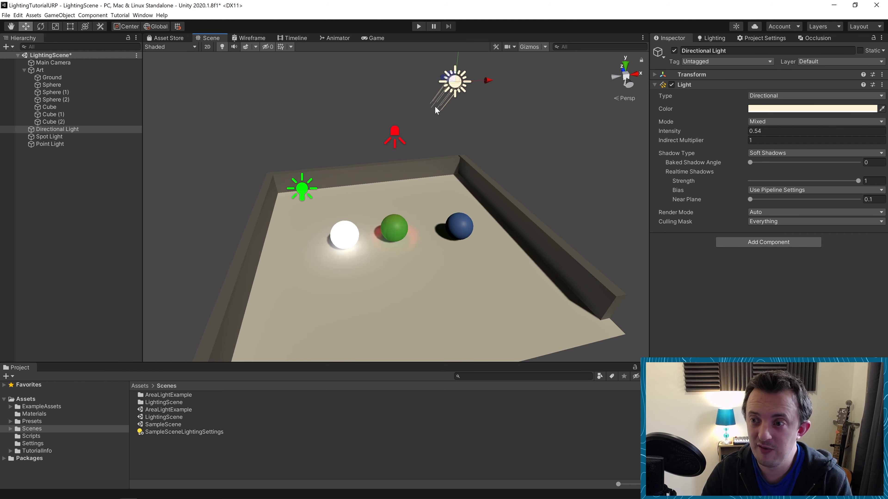
left_click(398, 138)
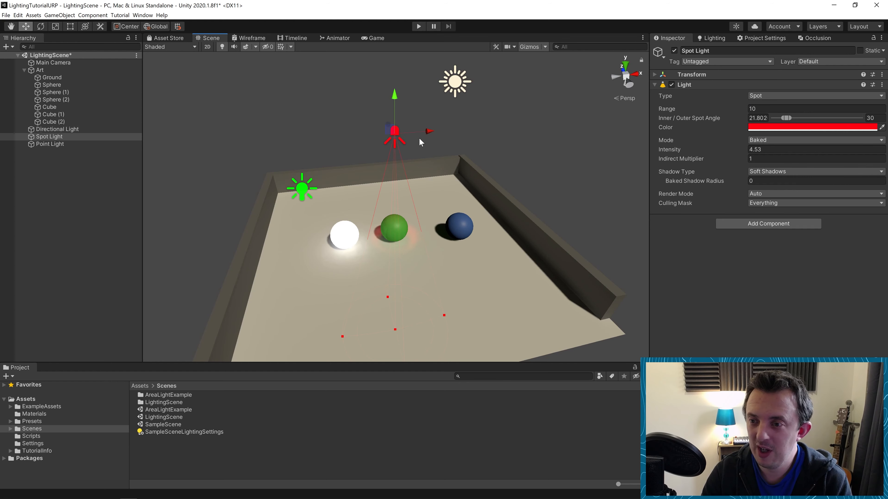
left_click_drag(420, 133, 306, 140)
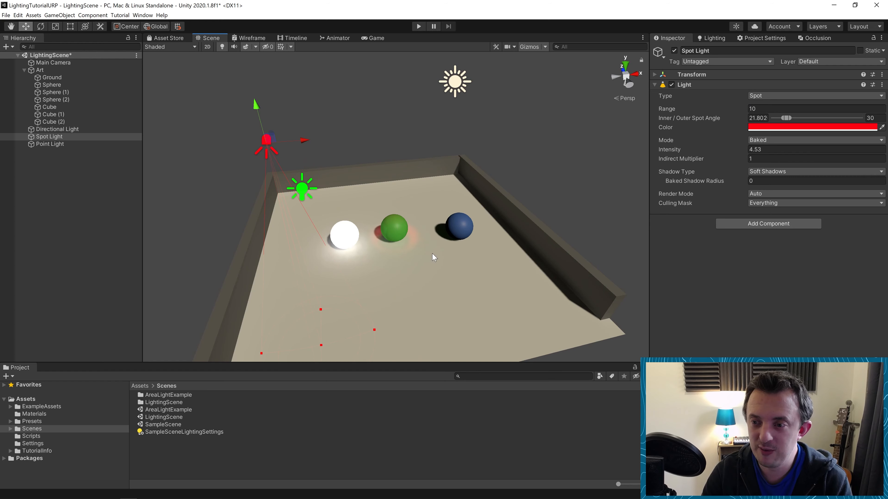
key("ctrl+z")
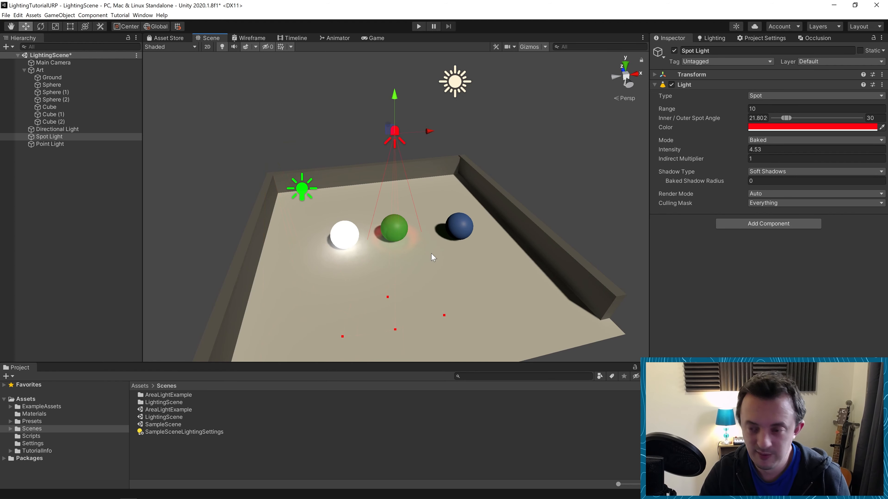
Check the Point Light, try moving the static white sphere sideways past the side wall, and undo the moves.
left_click(310, 199)
mouse_move(336, 183)
left_mouse_down()
mouse_move(273, 182)
mouse_move(336, 184)
left_mouse_up()
left_click(351, 243)
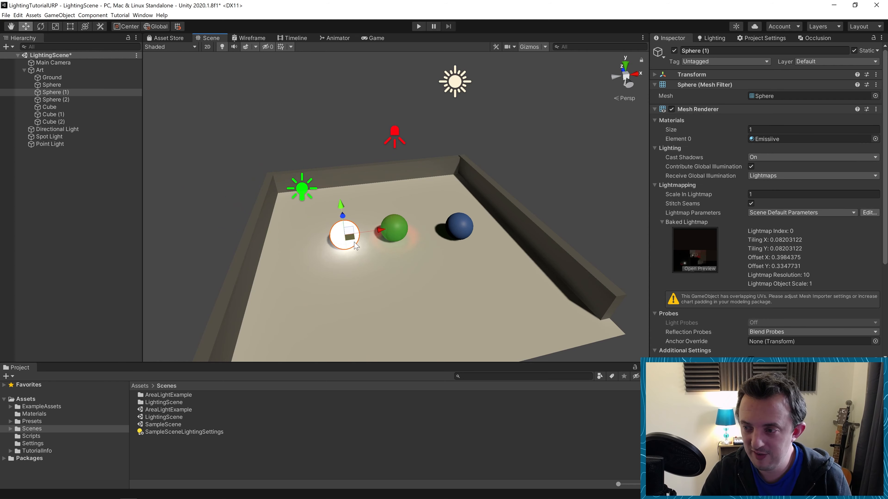
left_click_drag(380, 230, 276, 244)
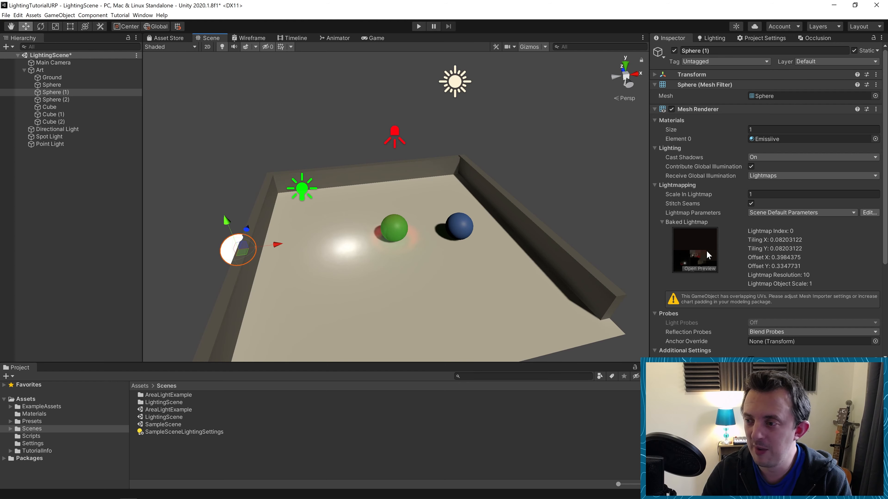
left_click_drag(278, 245, 323, 245)
key("ctrl+z")
key("ctrl+z")
Move the non-static blue sphere across the ground toward the back corner, away from the green sphere.
left_click(460, 233)
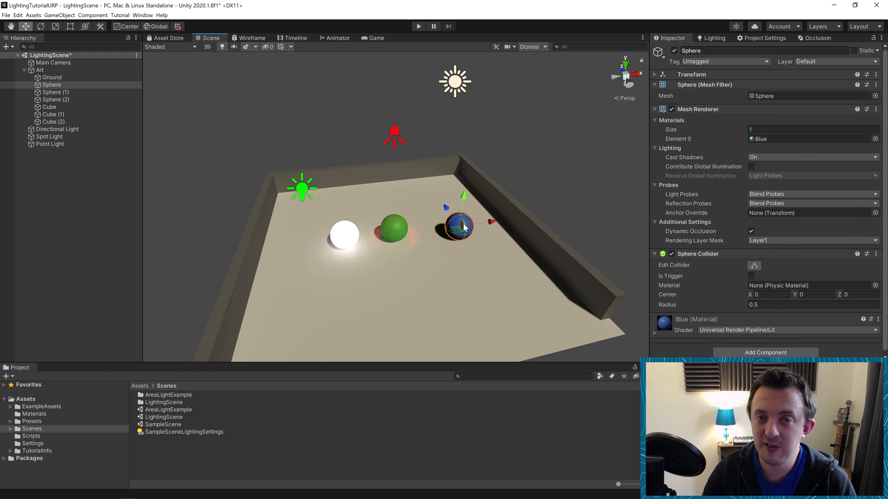
mouse_move(460, 239)
left_mouse_down()
mouse_move(431, 205)
mouse_move(371, 196)
mouse_move(310, 225)
mouse_move(346, 298)
mouse_move(447, 286)
mouse_move(479, 254)
mouse_move(459, 213)
mouse_move(359, 206)
mouse_move(319, 255)
mouse_move(468, 223)
left_mouse_up()
left_click(451, 81)
left_click(372, 191)
Disable the Directional Light and move the blue sphere across the ground to the far side of the white sphere, near the Point Light.
left_click(455, 82)
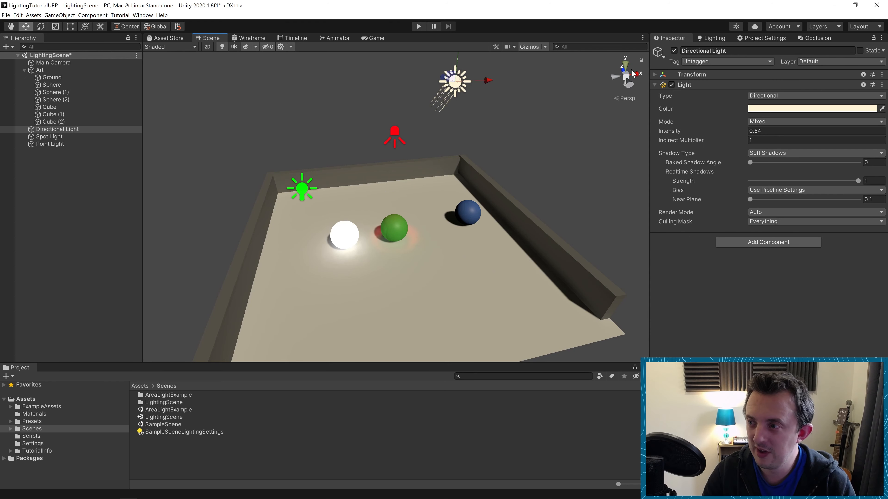
left_click(674, 51)
left_click(468, 212)
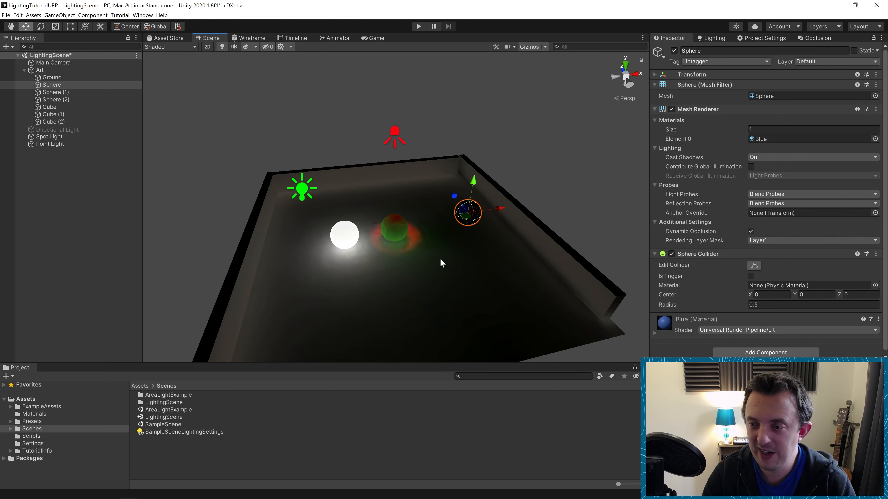
left_click_drag(462, 224, 289, 234)
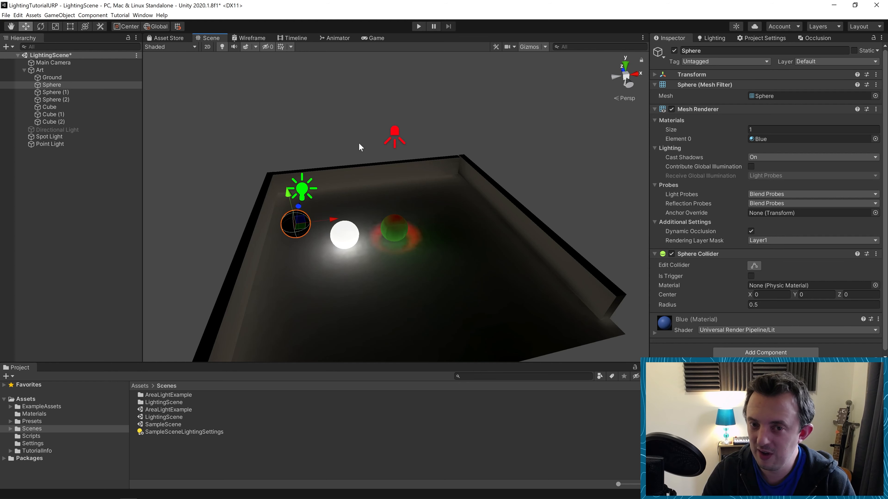
Re-enable the Directional Light and return the blue sphere to its side of the green sphere.
left_click(53, 130)
left_click(674, 50)
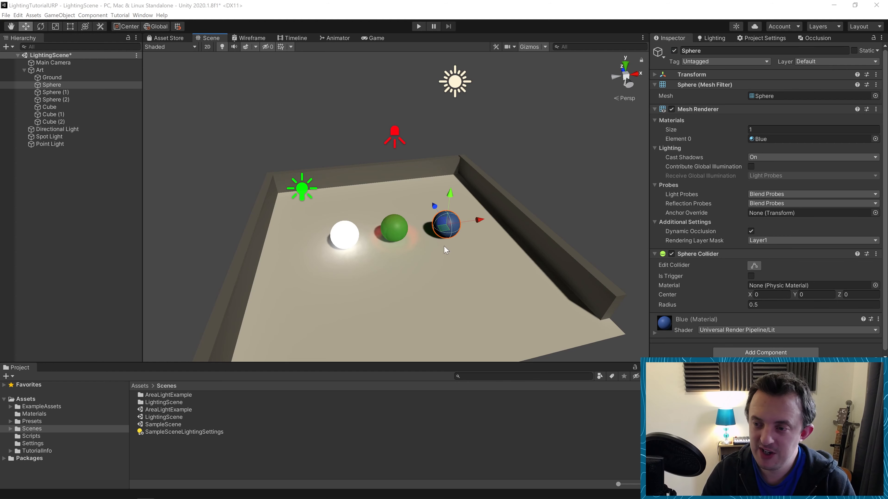
mouse_move(439, 224)
left_mouse_down()
mouse_move(431, 207)
mouse_move(429, 219)
mouse_move(346, 200)
mouse_move(315, 250)
mouse_move(405, 302)
mouse_move(451, 215)
mouse_move(458, 236)
mouse_move(445, 234)
left_mouse_up()
key("ctrl+z")
Compare the static settings and baked lighting of the white and green spheres with those of the blue sphere.
left_click(349, 241)
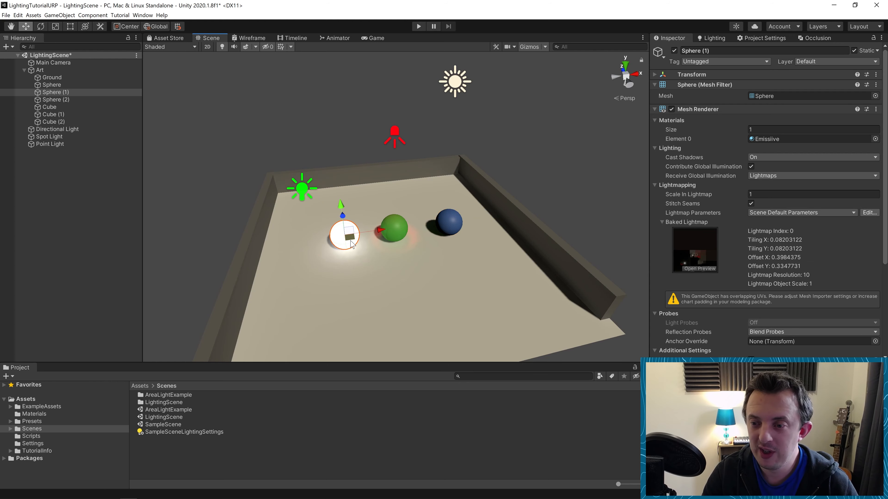
left_click(396, 229)
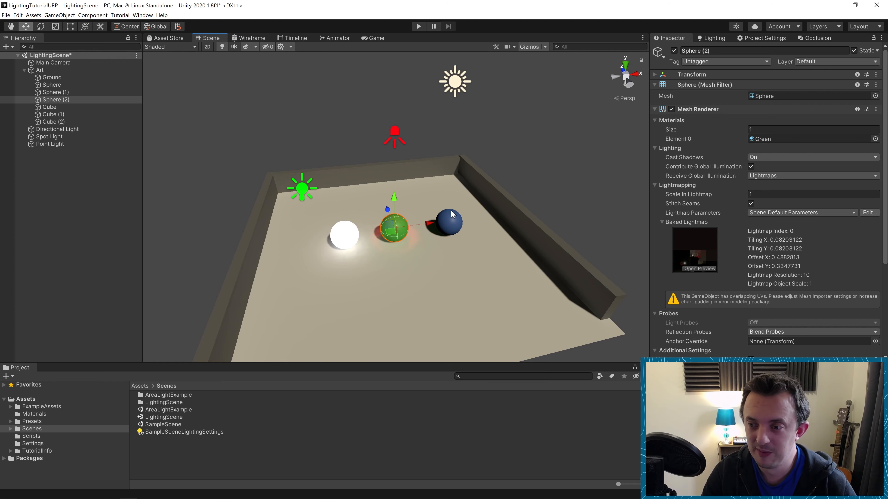
left_click(449, 224)
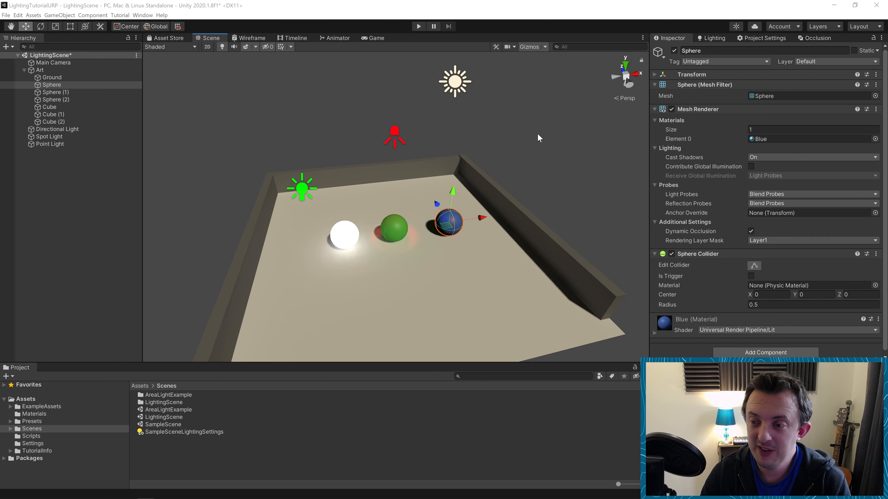
right_click_drag(525, 147, 534, 159)
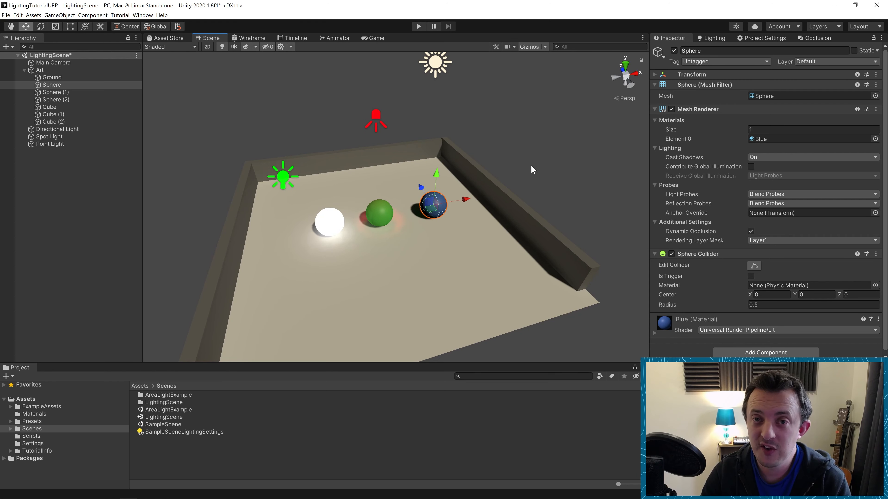
mouse_move(527, 170)
right_mouse_down()
mouse_move(502, 153)
mouse_move(515, 161)
right_mouse_up()
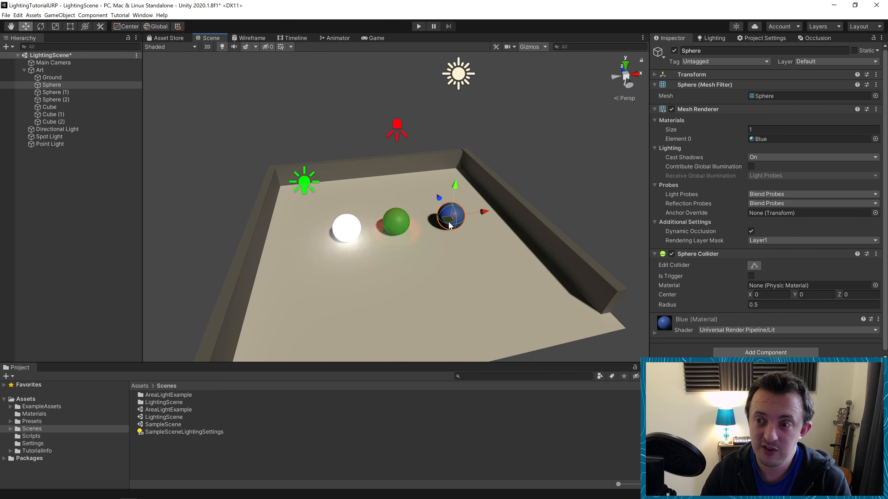
Check the Directional Light's Mixed mode, shift the blue sphere slightly toward the front of the ground, and select the green sphere.
left_click(458, 77)
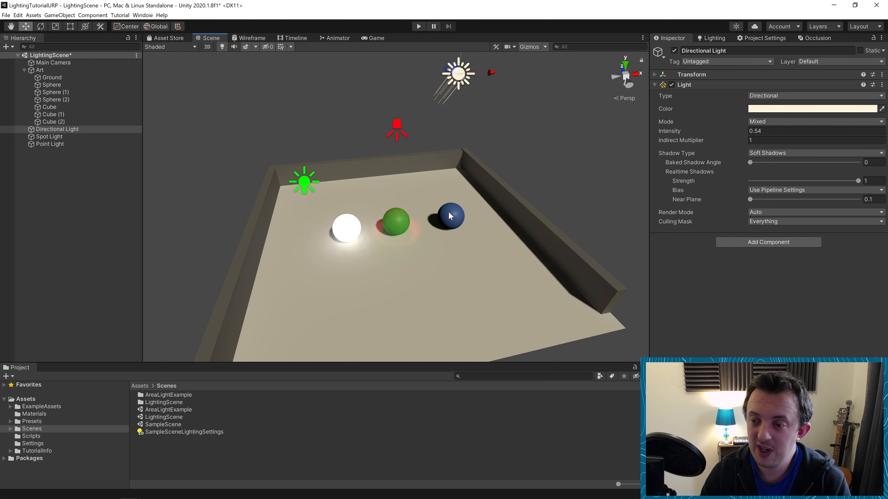
left_click(441, 218)
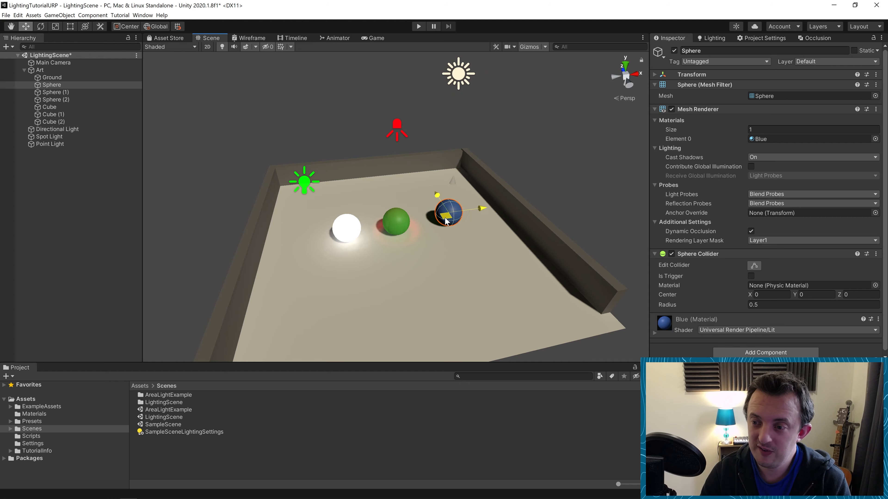
left_click_drag(447, 221, 455, 229)
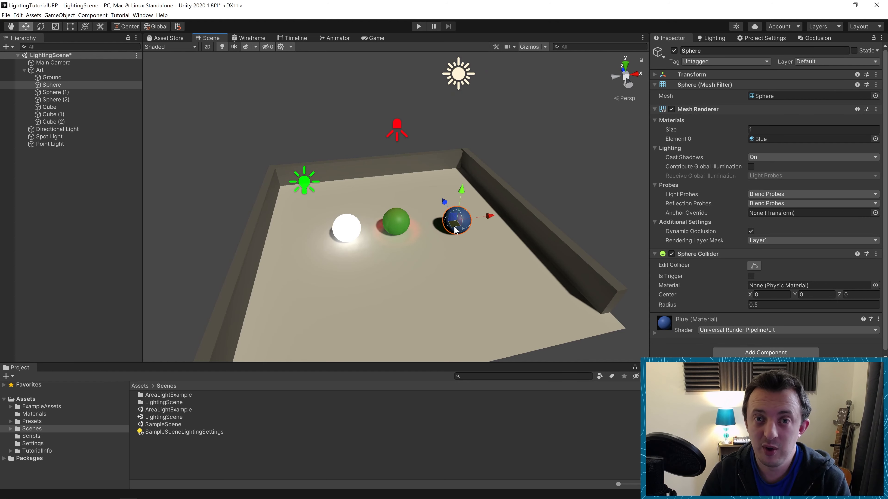
left_click(405, 224)
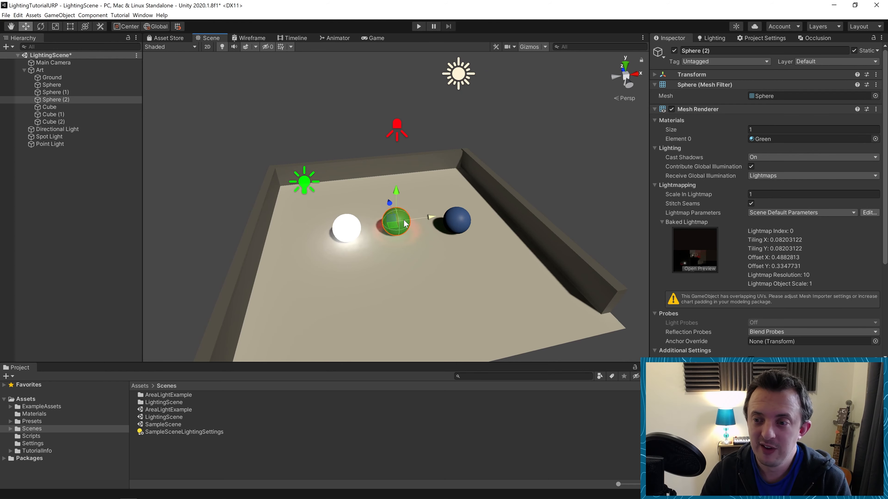